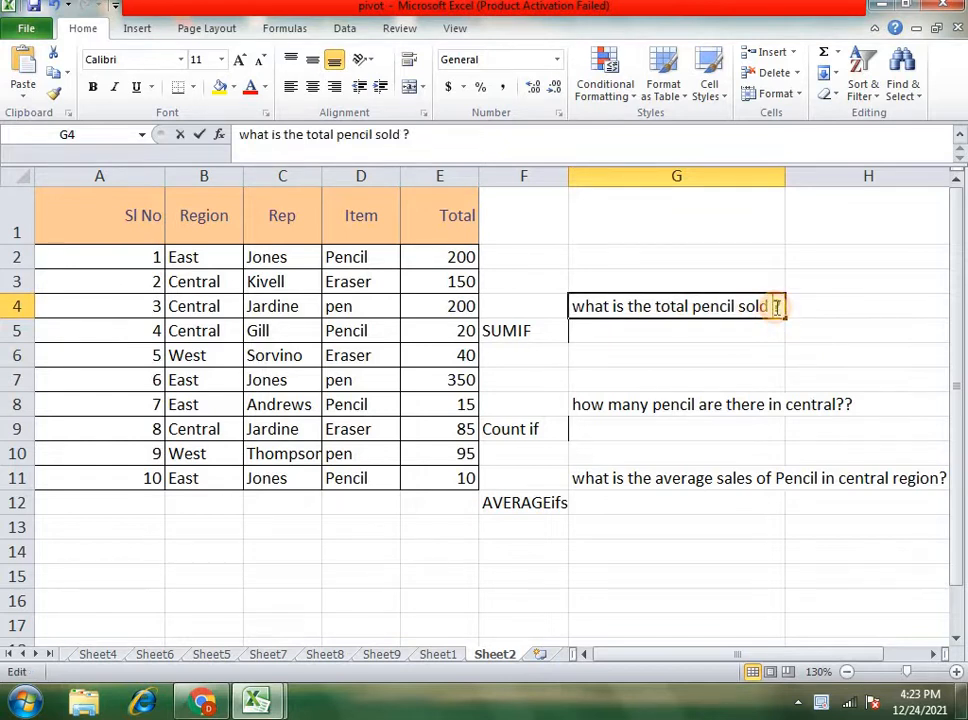
- Change the question in G4 to "what is the total pencil sold in east region ?"
{"action": "double_click", "coordinate": [776, 307]}
{"action": "left_click", "coordinate": [527, 334]}
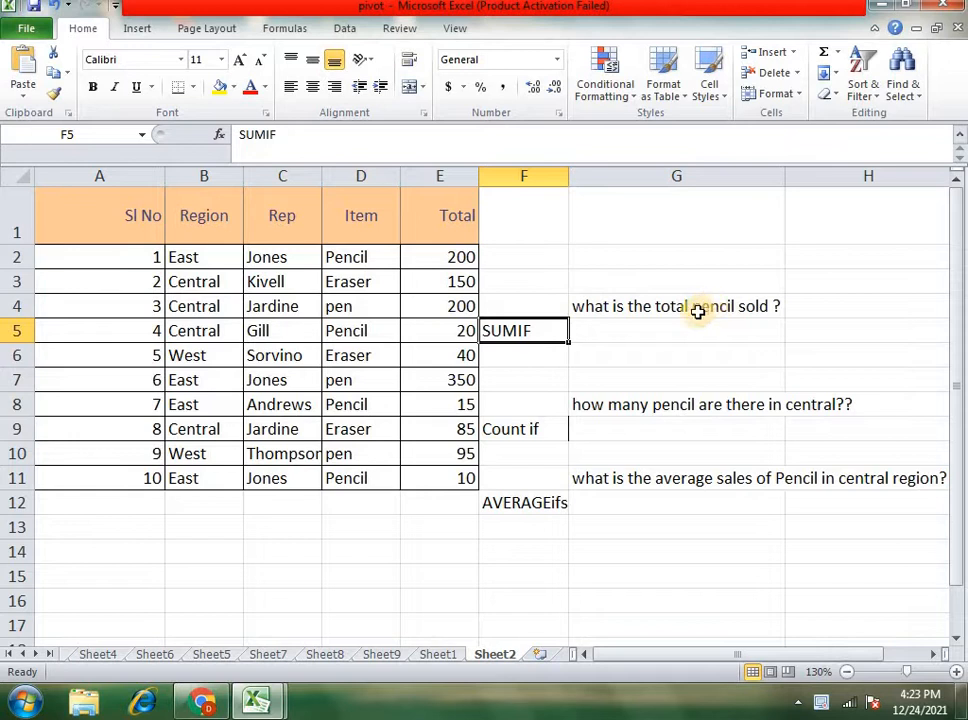
{"action": "double_click", "coordinate": [772, 307]}
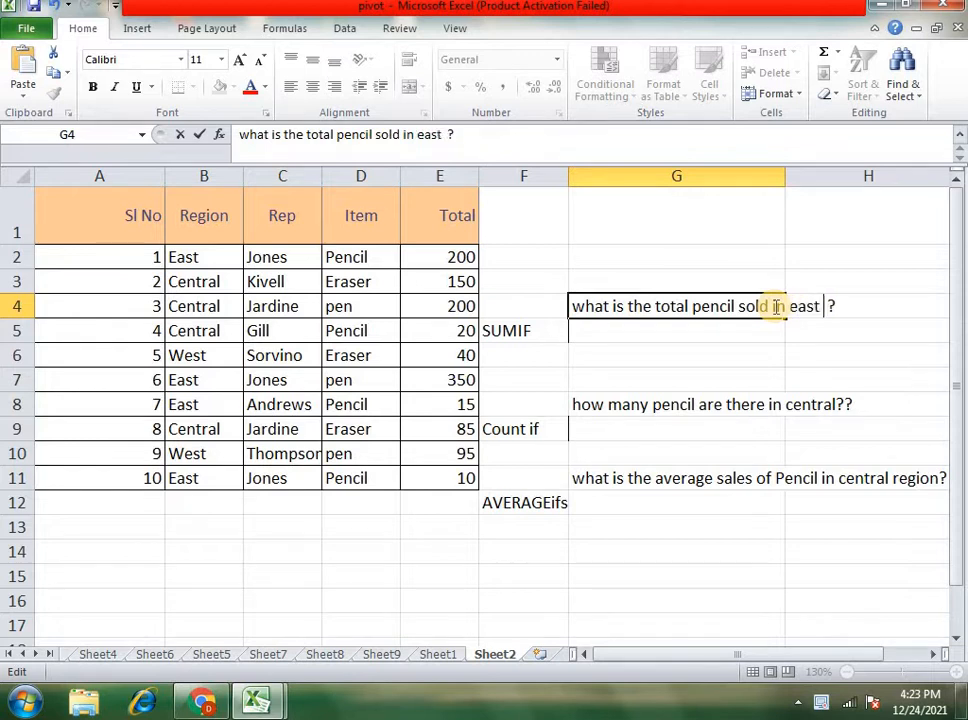
{"action": "key", "text": "Return"}
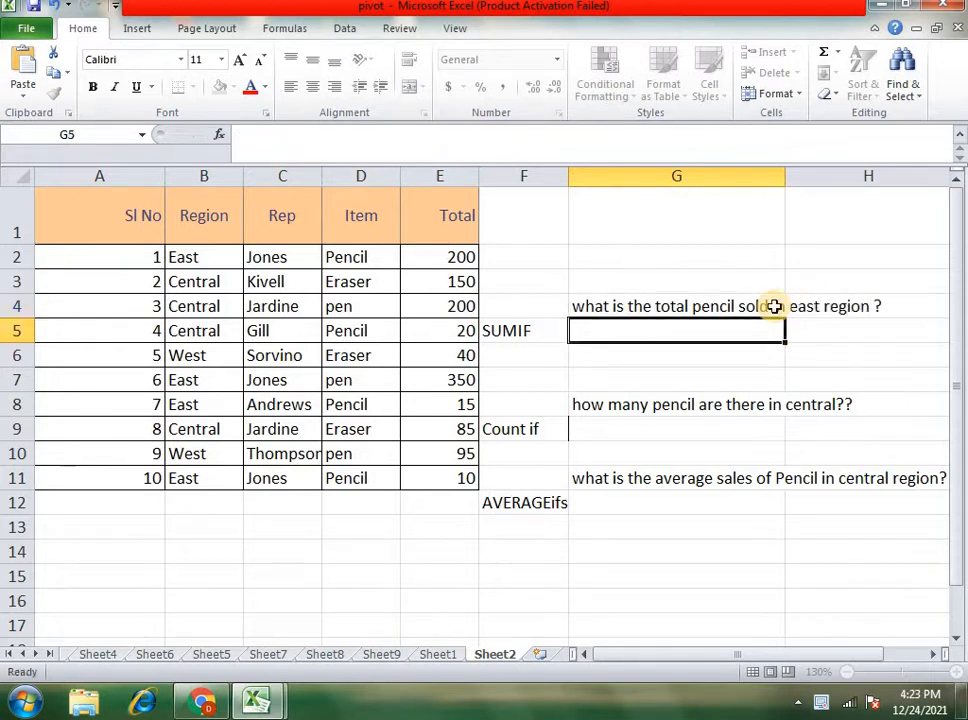
{"action": "left_click", "coordinate": [771, 307]}
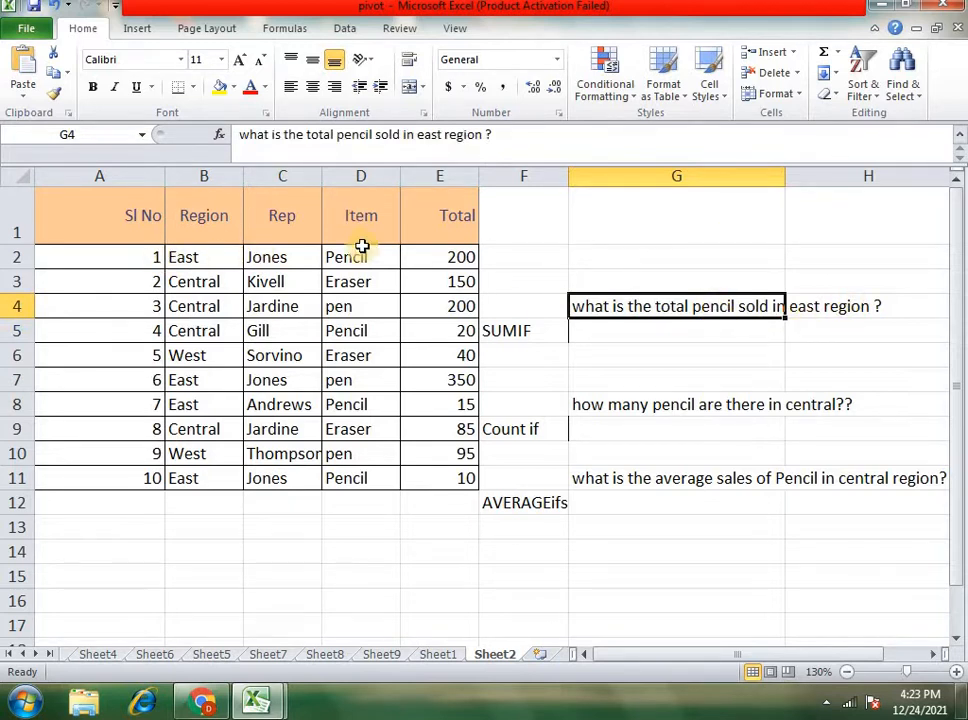
{"action": "left_click", "coordinate": [634, 332]}
- Change the question in G8 to "how many pencil are there in east region?"
{"action": "left_click", "coordinate": [631, 405]}
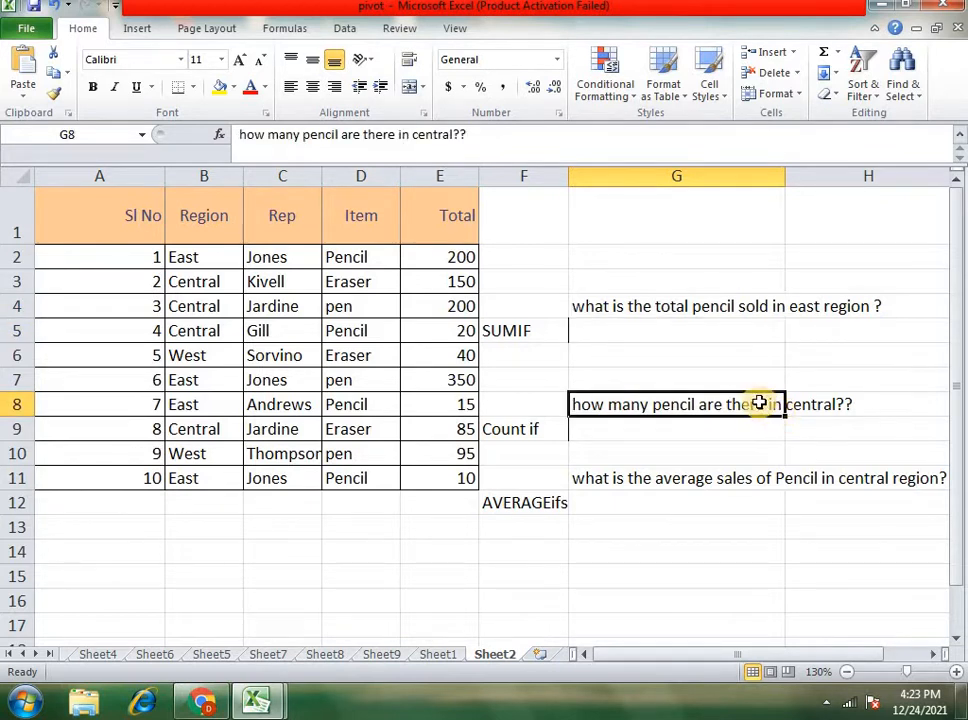
{"action": "left_click", "coordinate": [817, 402]}
{"action": "left_click", "coordinate": [622, 402]}
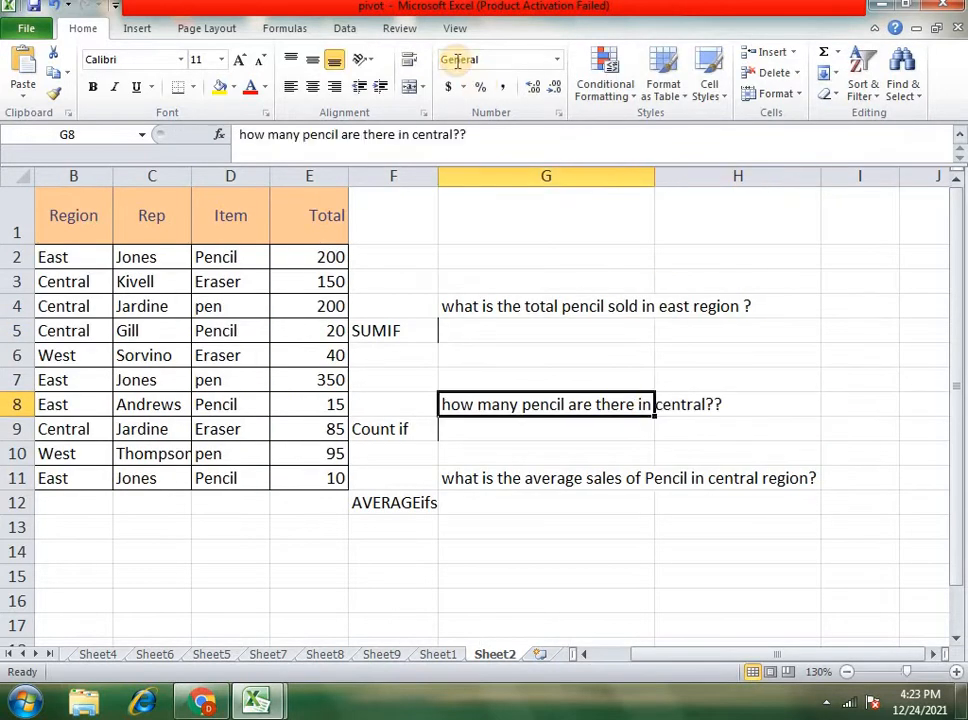
{"action": "left_click", "coordinate": [437, 138]}
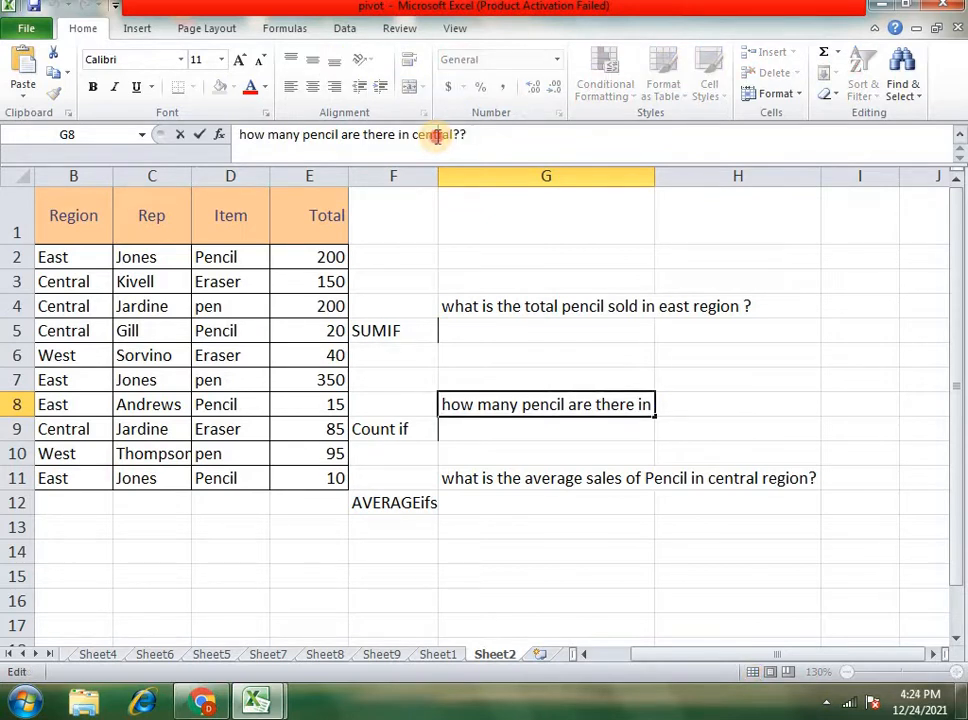
{"action": "double_click", "coordinate": [437, 138]}
{"action": "type", "text": "e"}
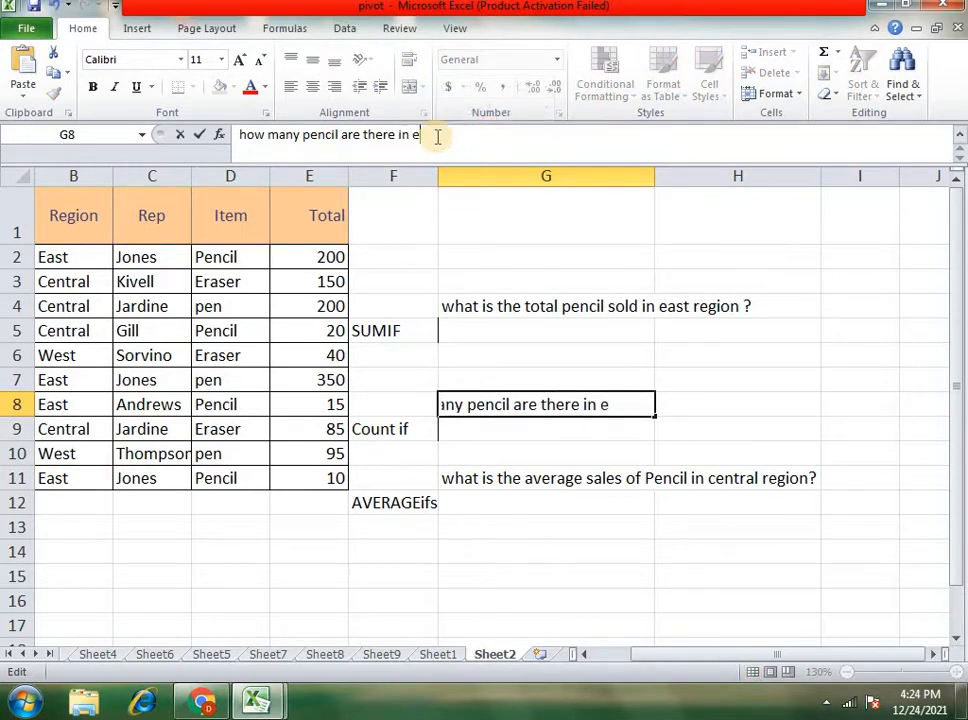
{"action": "type", "text": "ast re"}
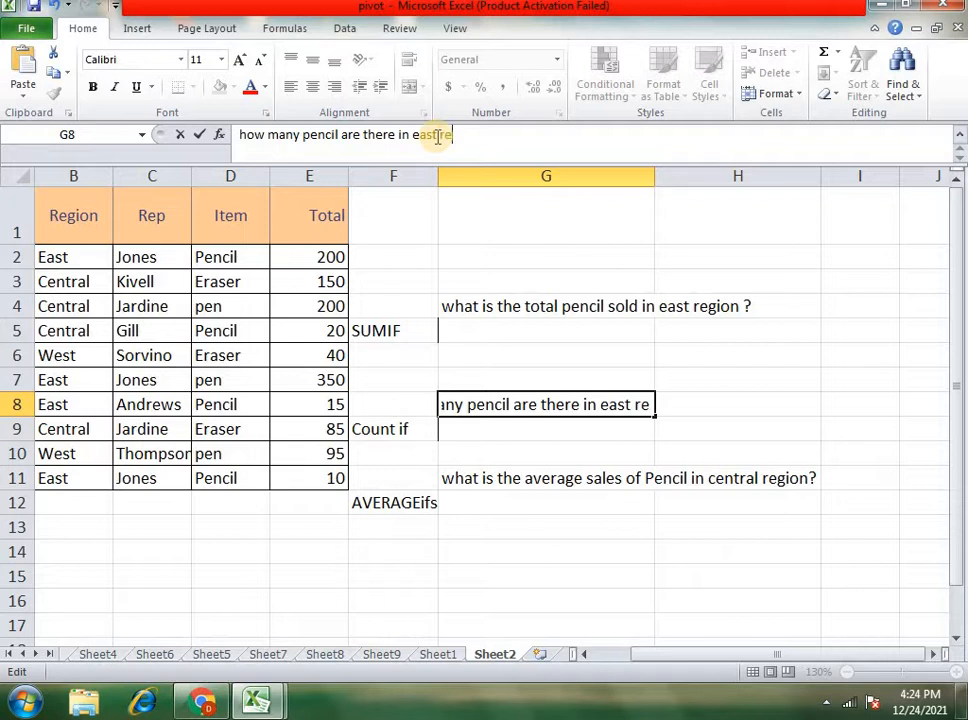
{"action": "type", "text": "gion"}
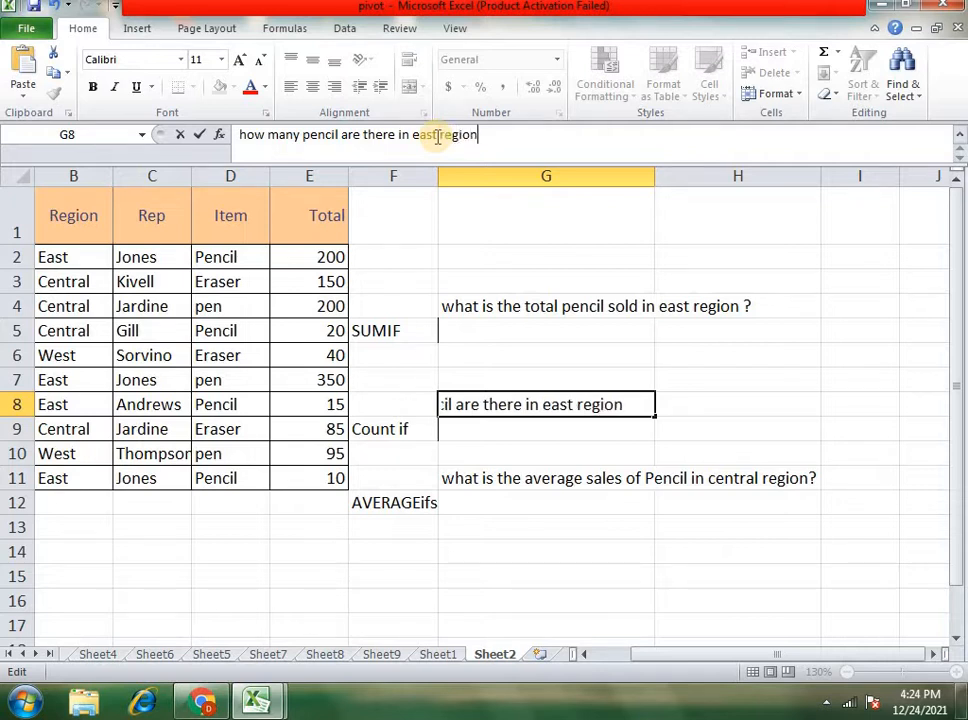
{"action": "type", "text": "?"}
{"action": "key", "text": "Return"}
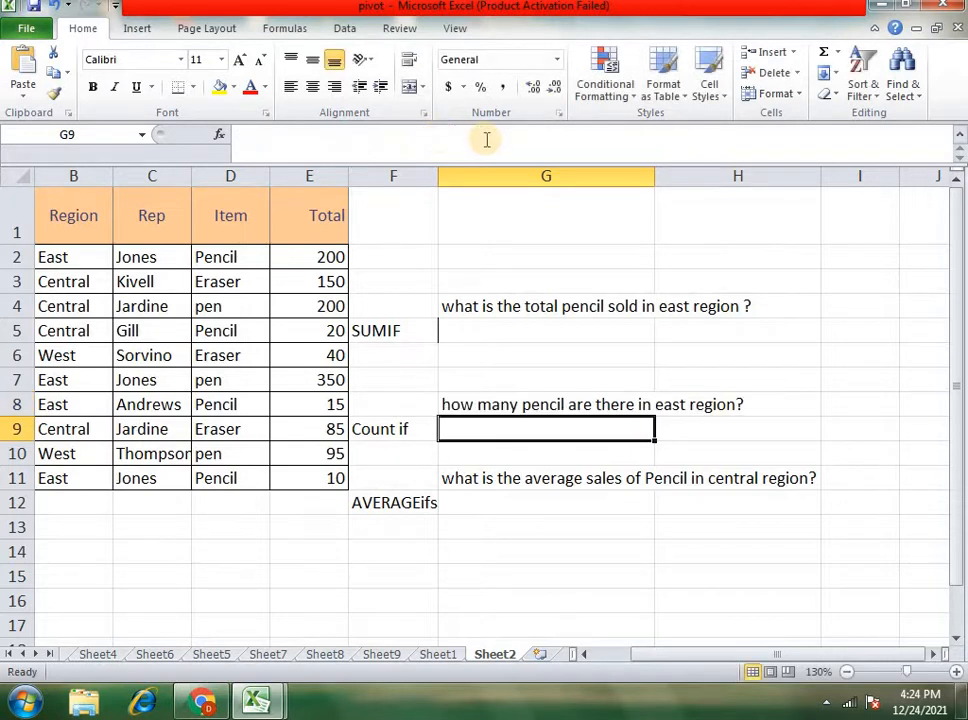
- Dismiss the color scheme prompt and change the region in the G11 average sales question to "east"
{"action": "left_click", "coordinate": [620, 404]}
{"action": "left_click", "coordinate": [640, 481]}
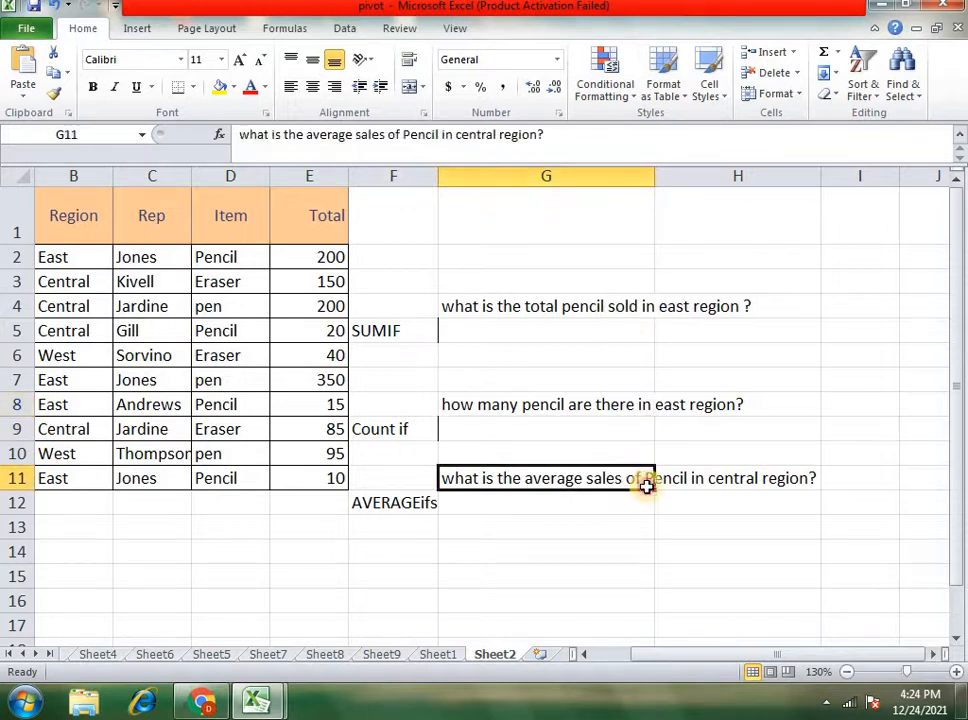
{"action": "double_click", "coordinate": [734, 478]}
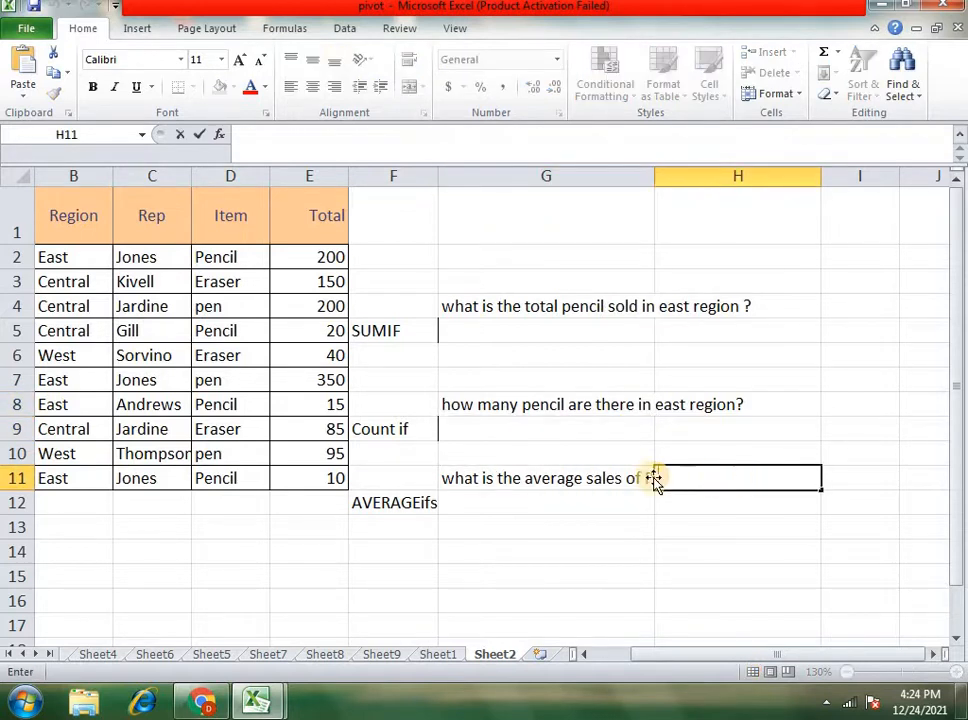
{"action": "left_click", "coordinate": [564, 497]}
{"action": "left_click", "coordinate": [566, 482]}
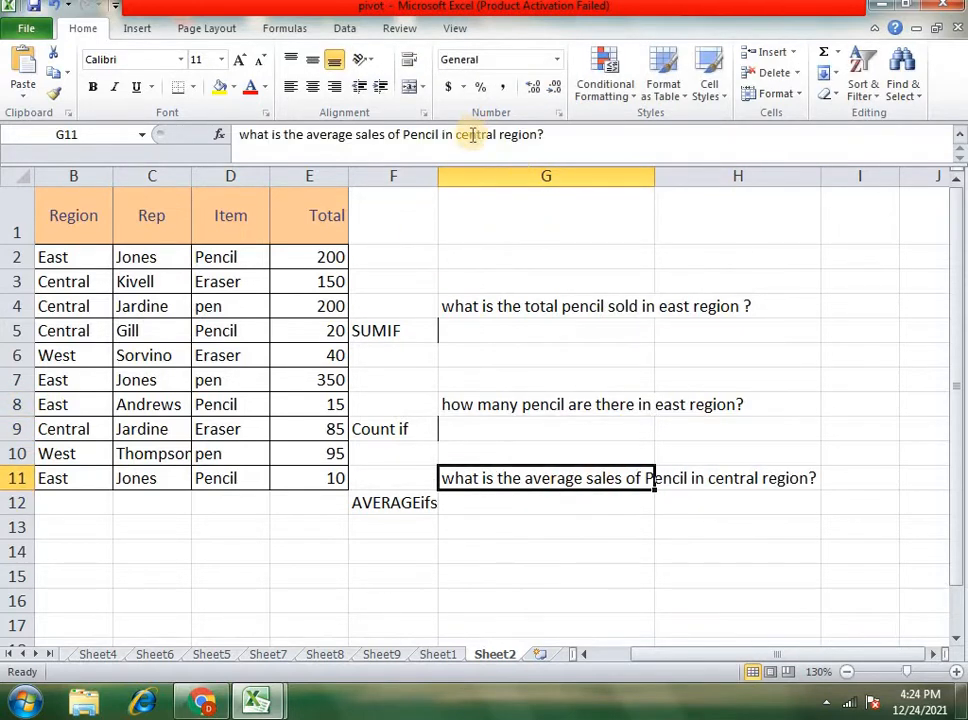
{"action": "left_click", "coordinate": [496, 134]}
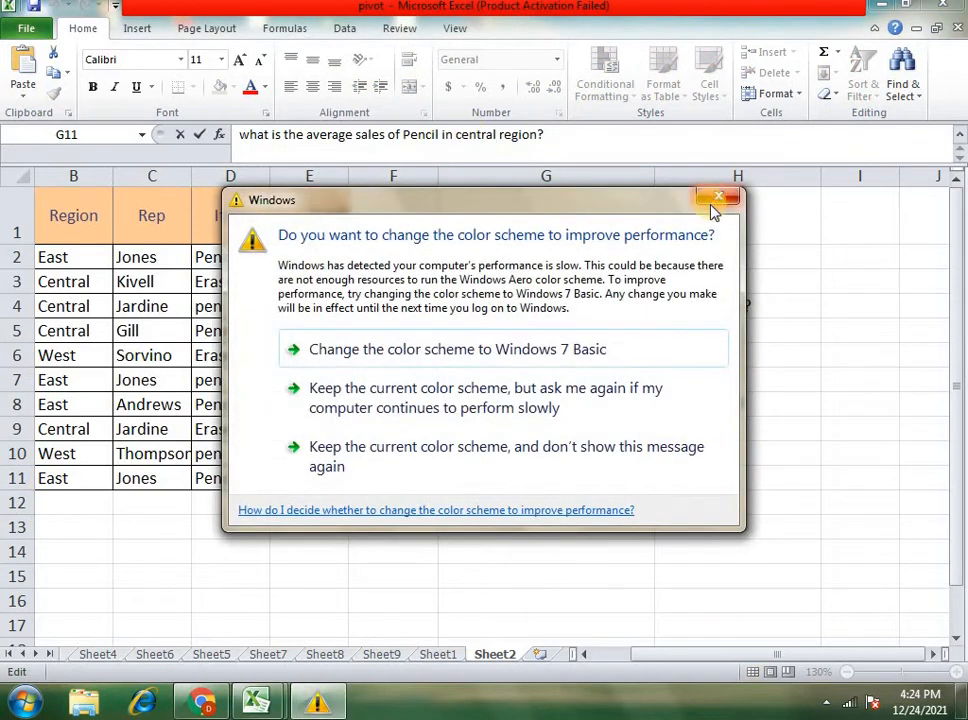
{"action": "left_click", "coordinate": [718, 198]}
{"action": "double_click", "coordinate": [476, 134]}
{"action": "type", "text": "e"}
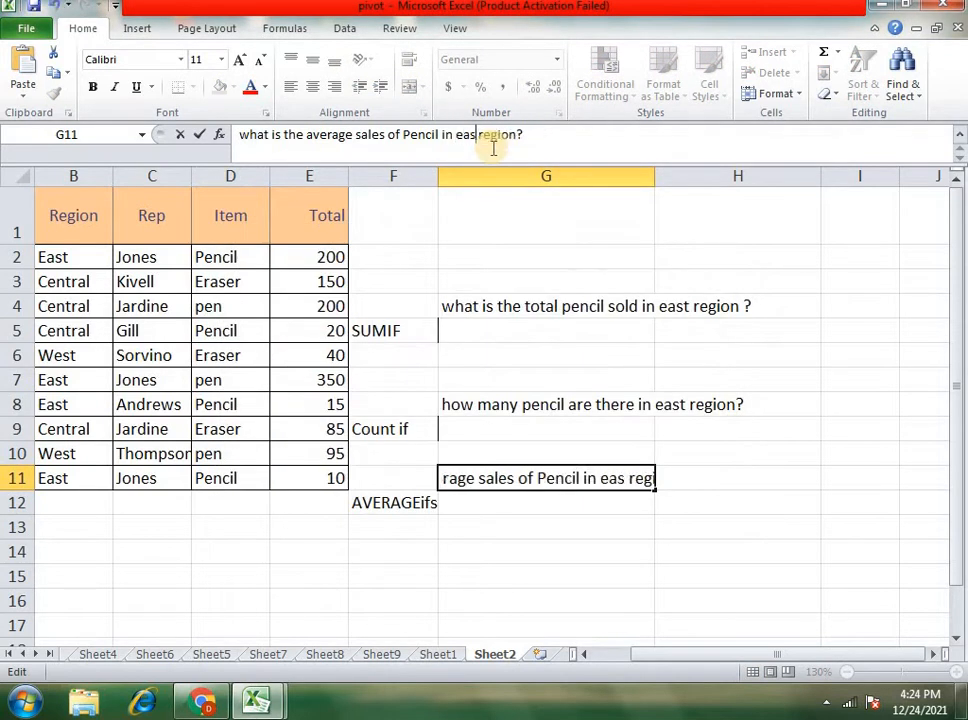
{"action": "type", "text": "ast"}
{"action": "key", "text": "Return"}
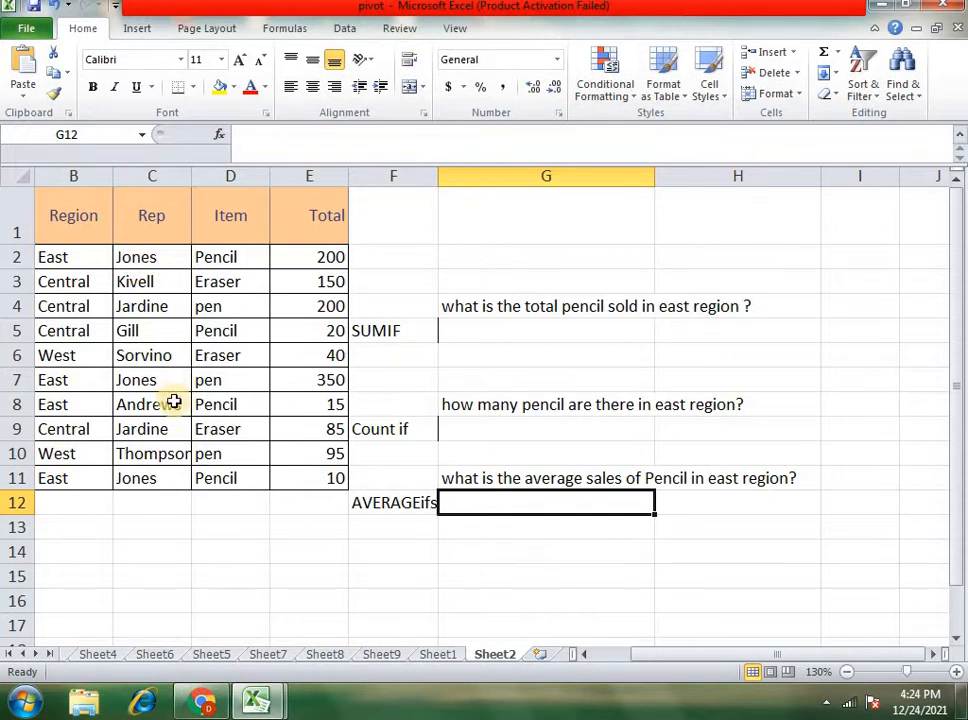
- Examine the Region and Item entries of the East rows to see which ones are pencil sales
{"action": "left_click_drag", "start_coordinate": [843, 654], "coordinate": [726, 657]}
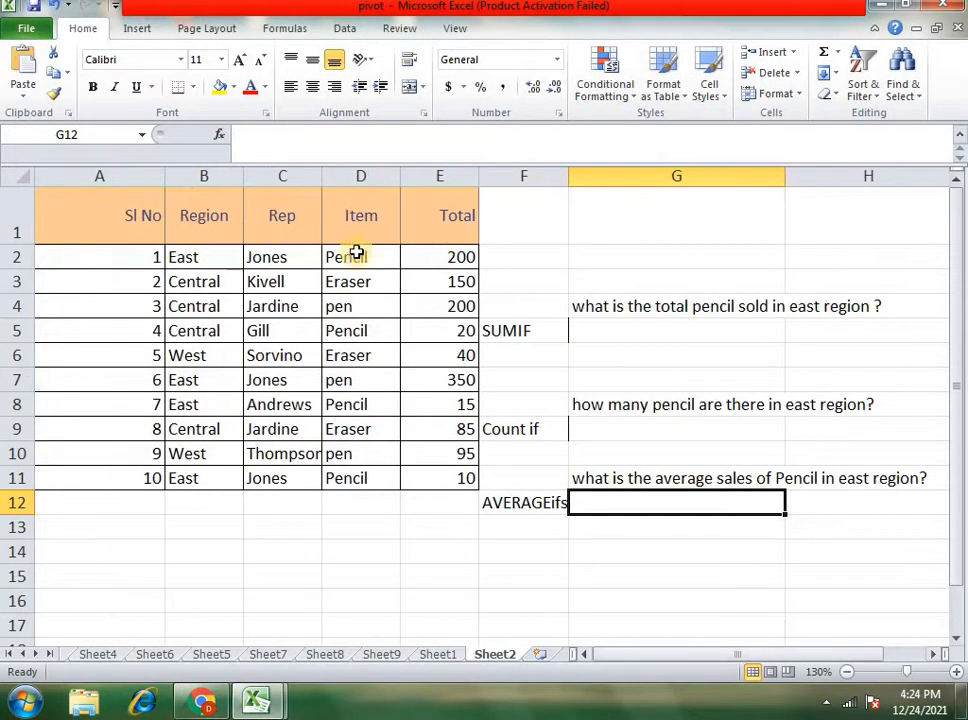
{"action": "left_click", "coordinate": [222, 260]}
{"action": "left_click", "coordinate": [340, 258]}
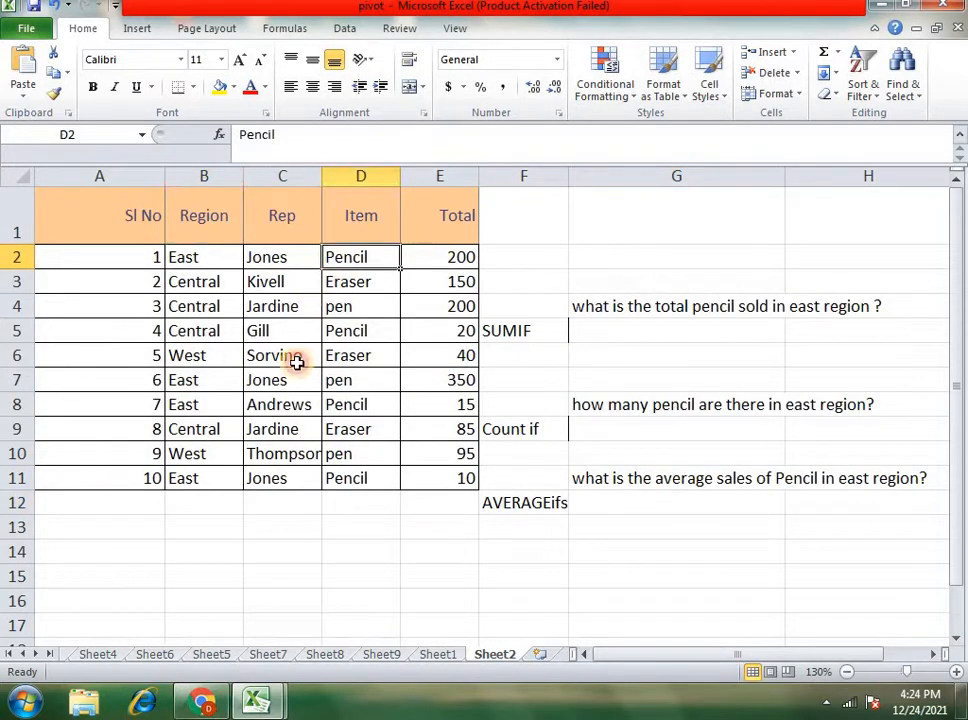
{"action": "left_click", "coordinate": [182, 378]}
{"action": "left_click", "coordinate": [358, 382]}
{"action": "left_click", "coordinate": [357, 405]}
{"action": "left_click", "coordinate": [210, 404]}
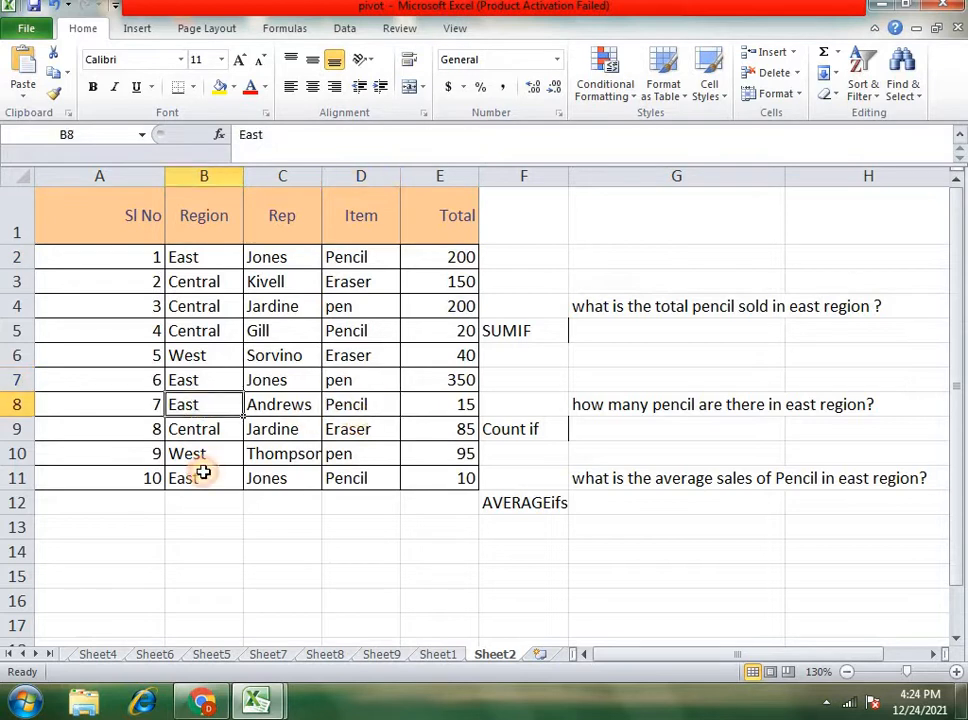
{"action": "left_click", "coordinate": [205, 478]}
{"action": "left_click", "coordinate": [355, 484]}
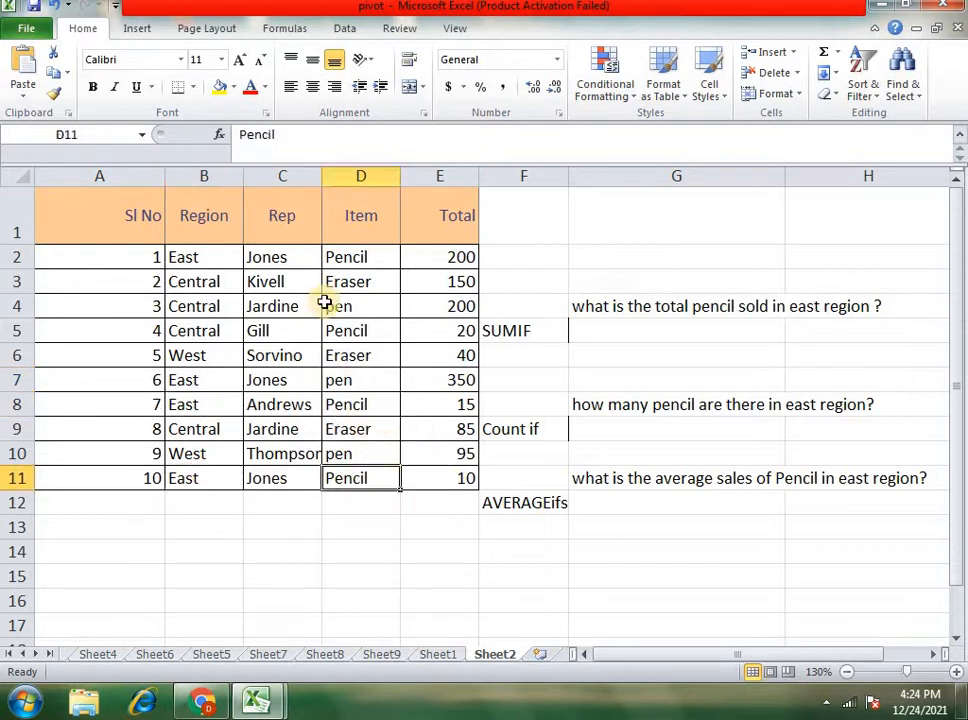
- Change the function labels to the plural forms "SUMIFs" in F5 and "Count ifs" in F9
{"action": "left_click", "coordinate": [740, 331]}
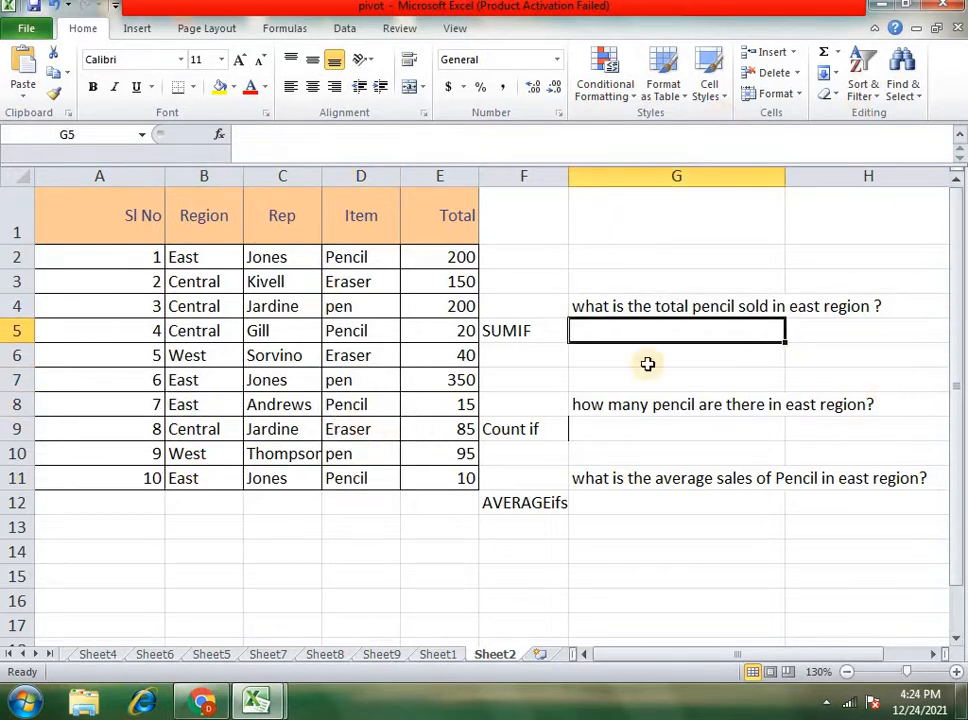
{"action": "double_click", "coordinate": [540, 335]}
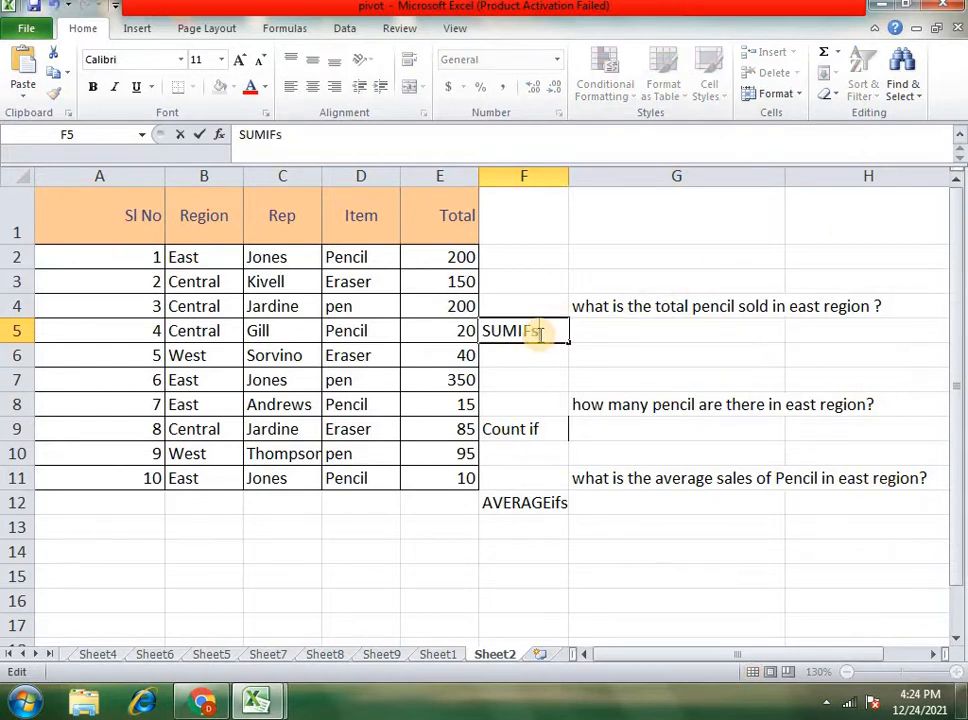
{"action": "left_click", "coordinate": [538, 432]}
{"action": "double_click", "coordinate": [544, 428]}
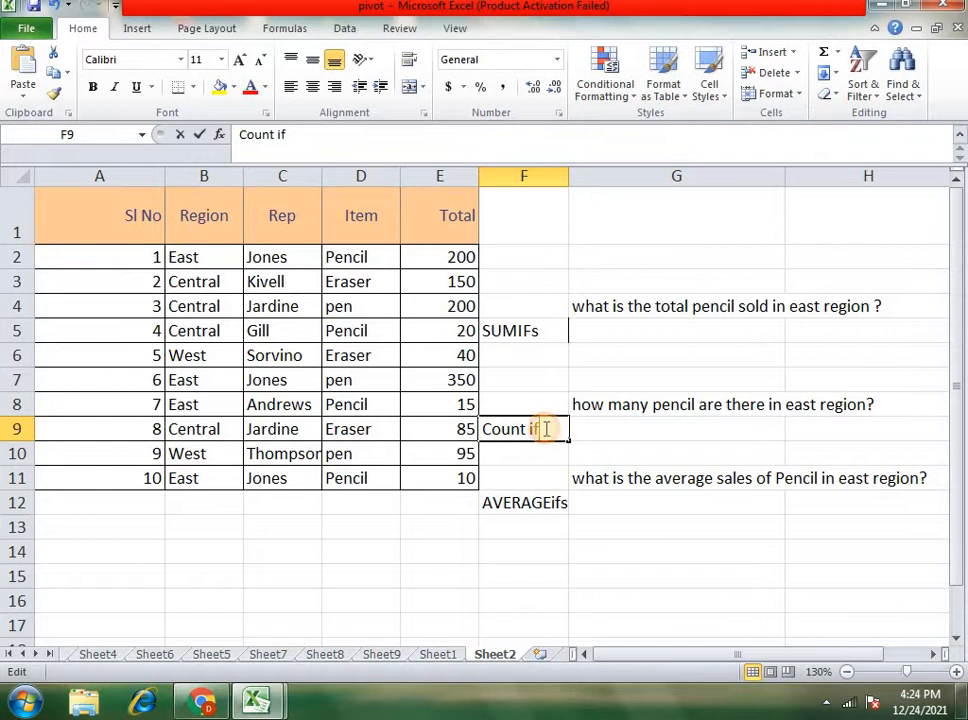
{"action": "type", "text": "s"}
{"action": "left_click", "coordinate": [560, 503]}
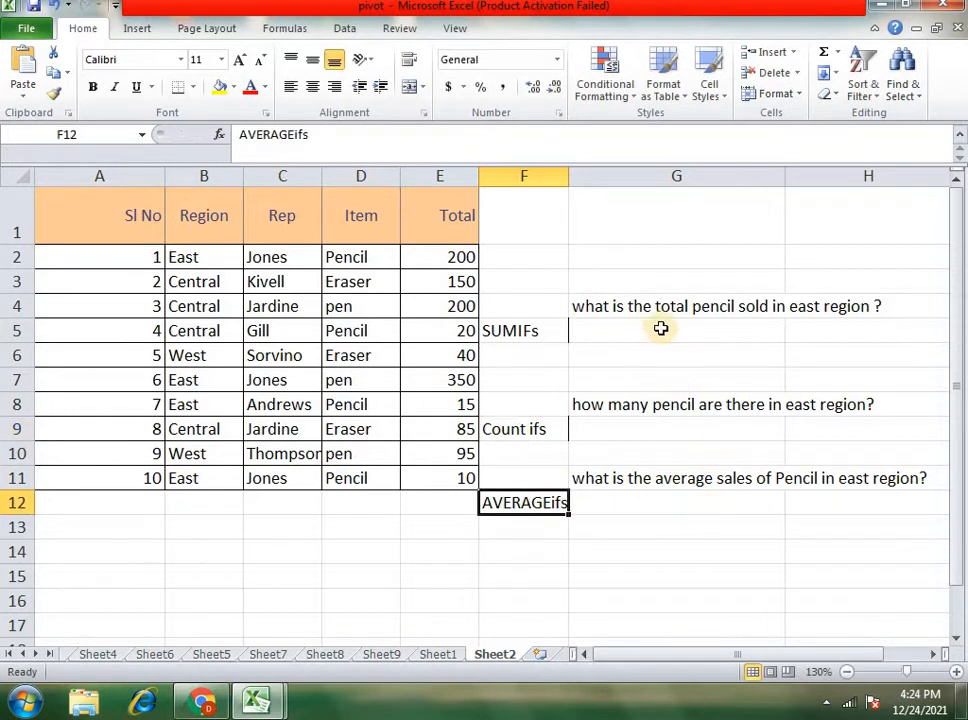
- Start a SUMIFS formula in G5 with sum range E2:E11 and the first criteria pair D2:D11, "pencil"
{"action": "left_click", "coordinate": [760, 334]}
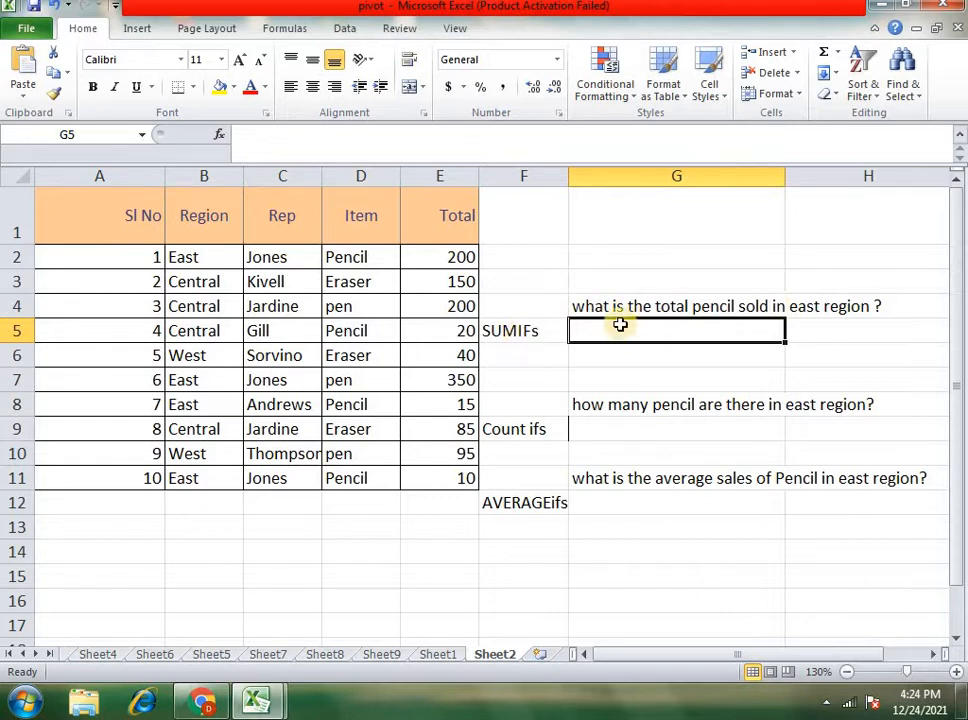
{"action": "type", "text": "=sumif"}
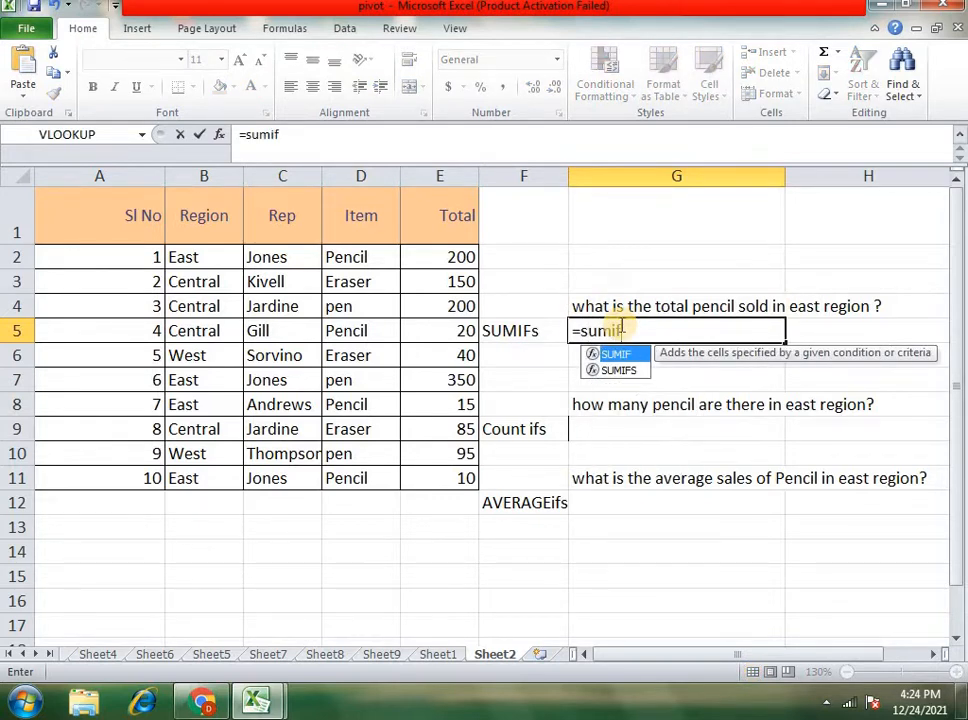
{"action": "type", "text": "s("}
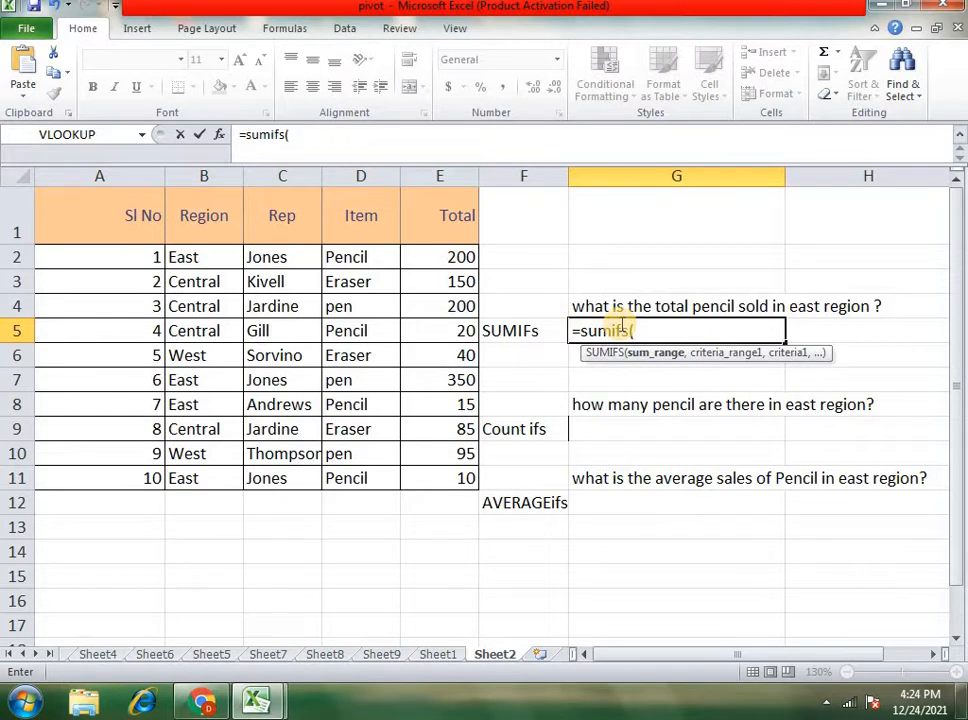
{"action": "left_click_drag", "start_coordinate": [462, 256], "coordinate": [434, 477]}
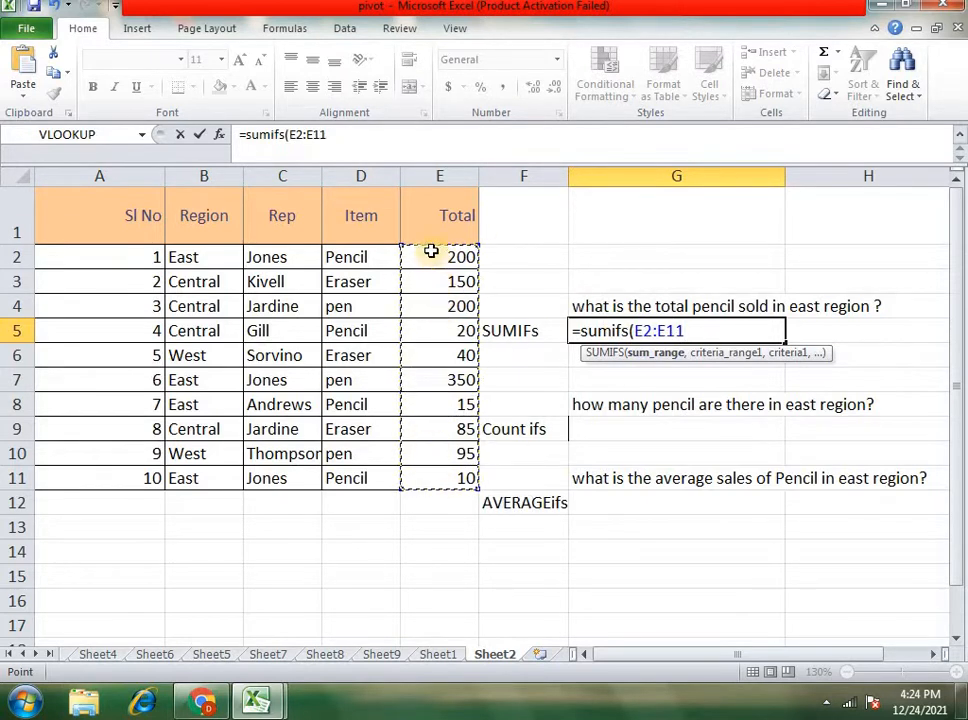
{"action": "type", "text": ","}
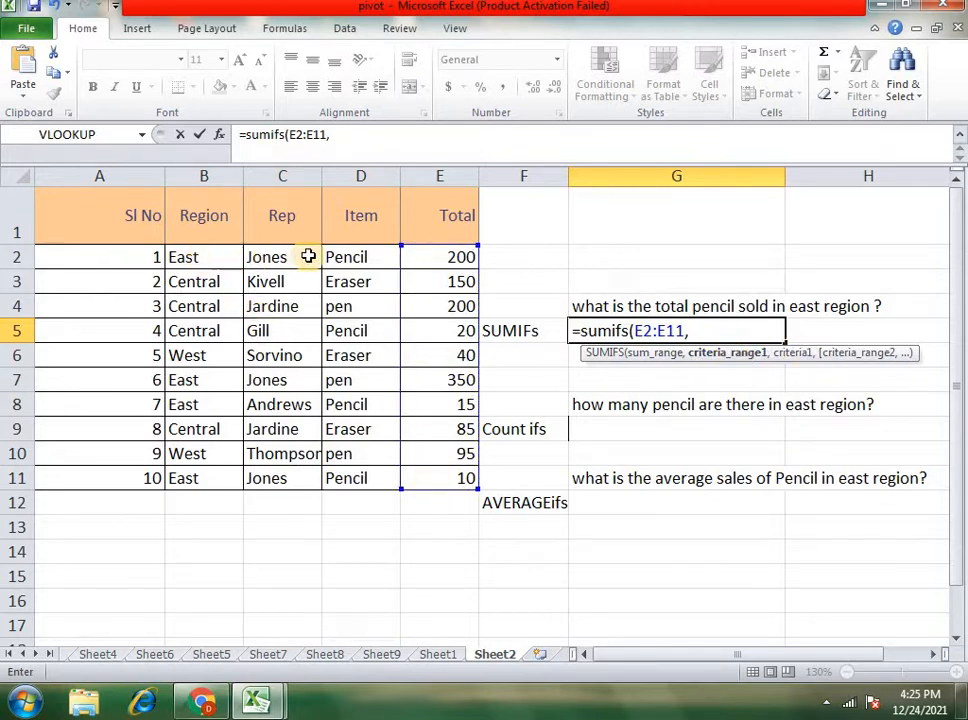
{"action": "left_click_drag", "start_coordinate": [350, 257], "coordinate": [363, 478]}
{"action": "type", "text": ",\"pencil"}
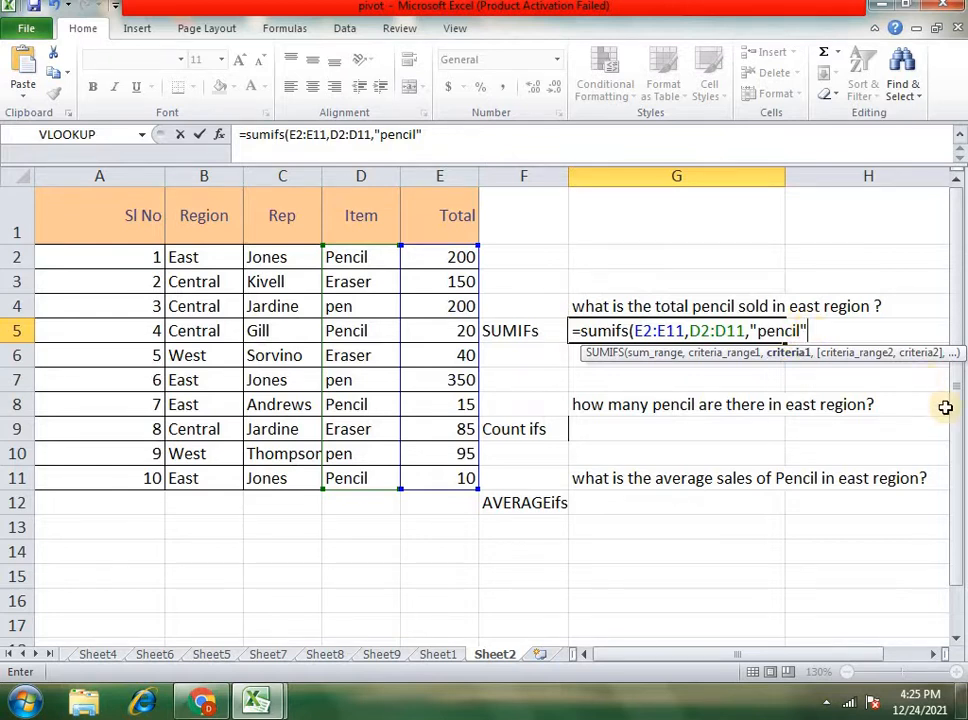
{"action": "type", "text": ","}
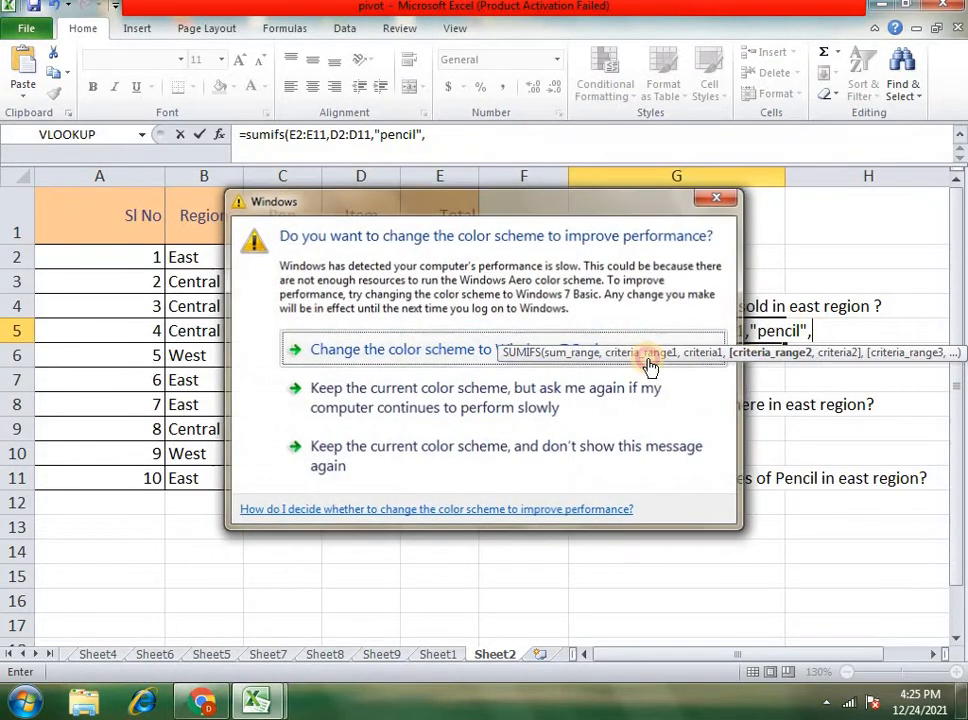
- Accept the Windows 7 Basic color scheme and complete the G5 SUMIFS formula with the second criteria pair B2:B11, "east"
{"action": "left_click", "coordinate": [647, 358]}
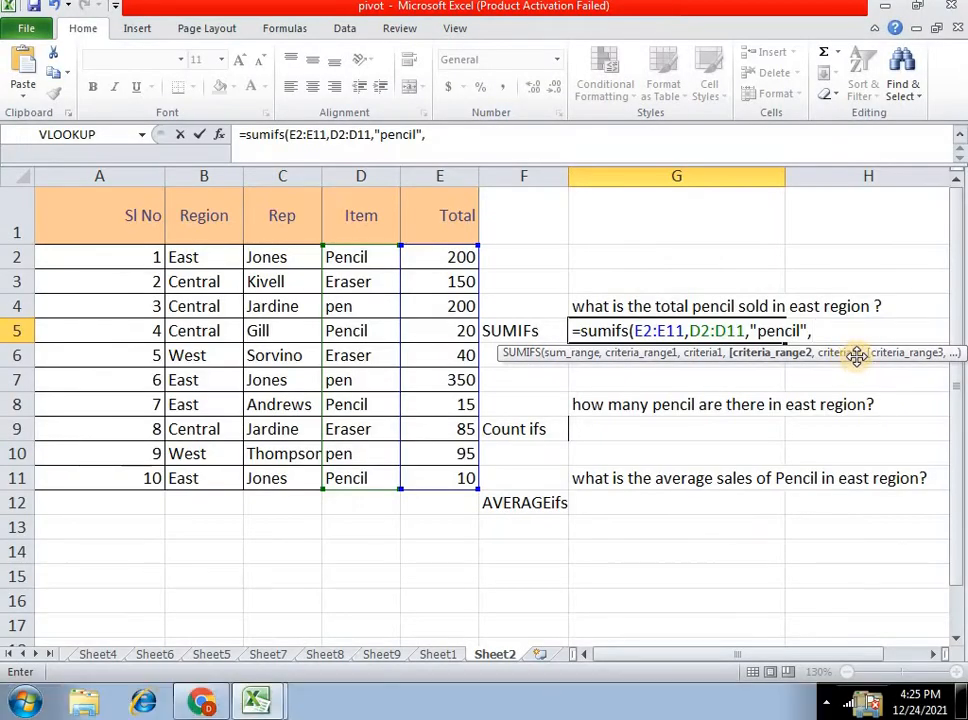
{"action": "left_click_drag", "start_coordinate": [201, 252], "coordinate": [210, 479]}
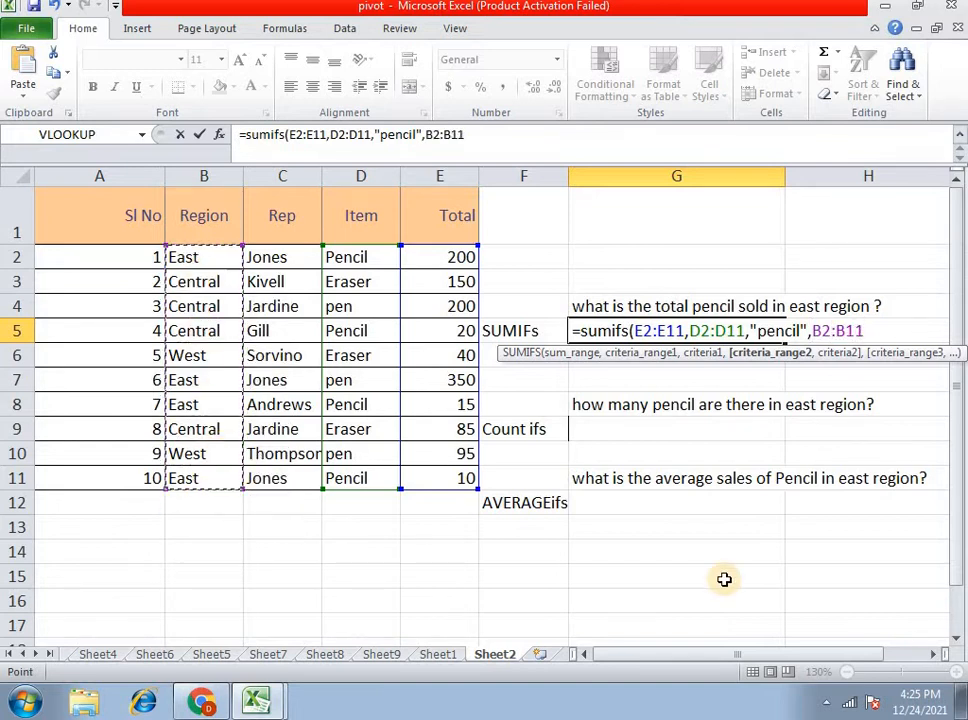
{"action": "type", "text": ",\"east"}
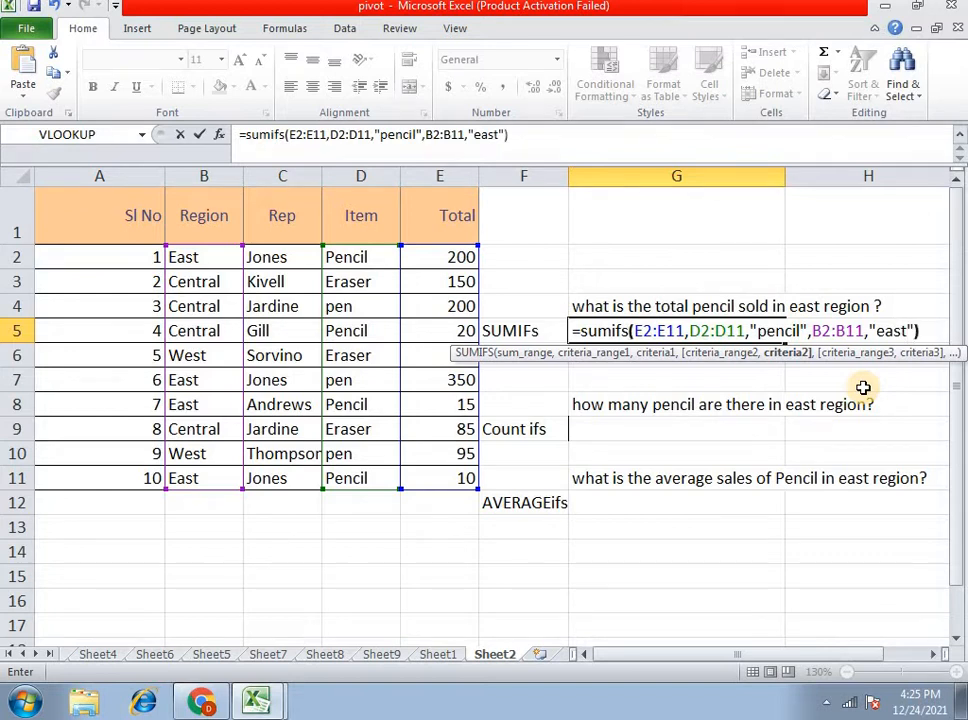
- Confirm the completed SUMIFS formula in G5 and reselect the cell
{"action": "key", "text": "End"}
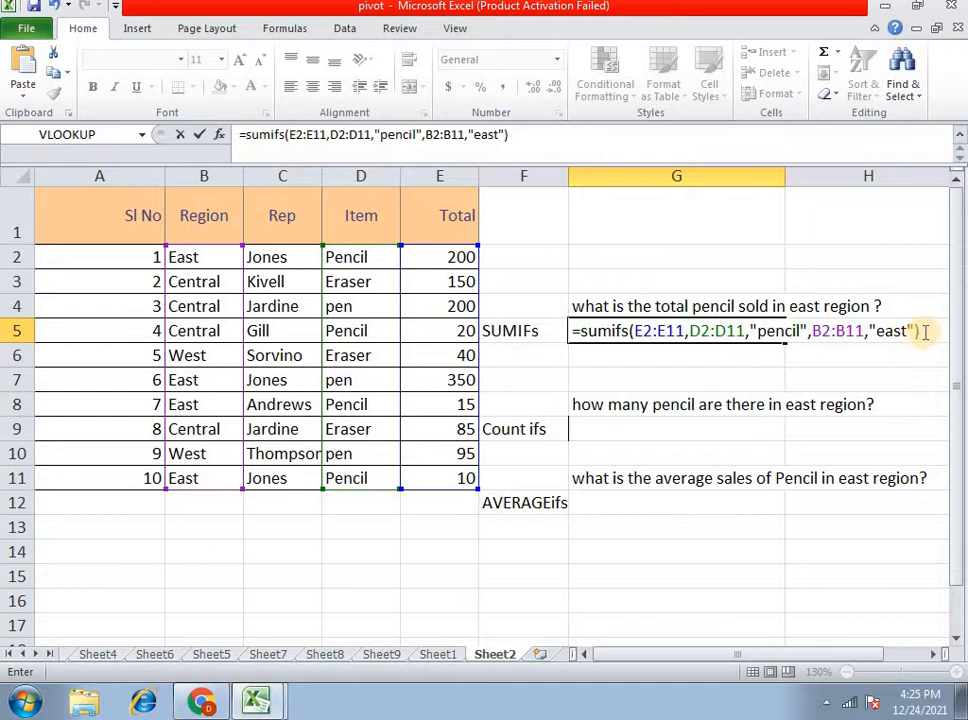
{"action": "key", "text": "Return"}
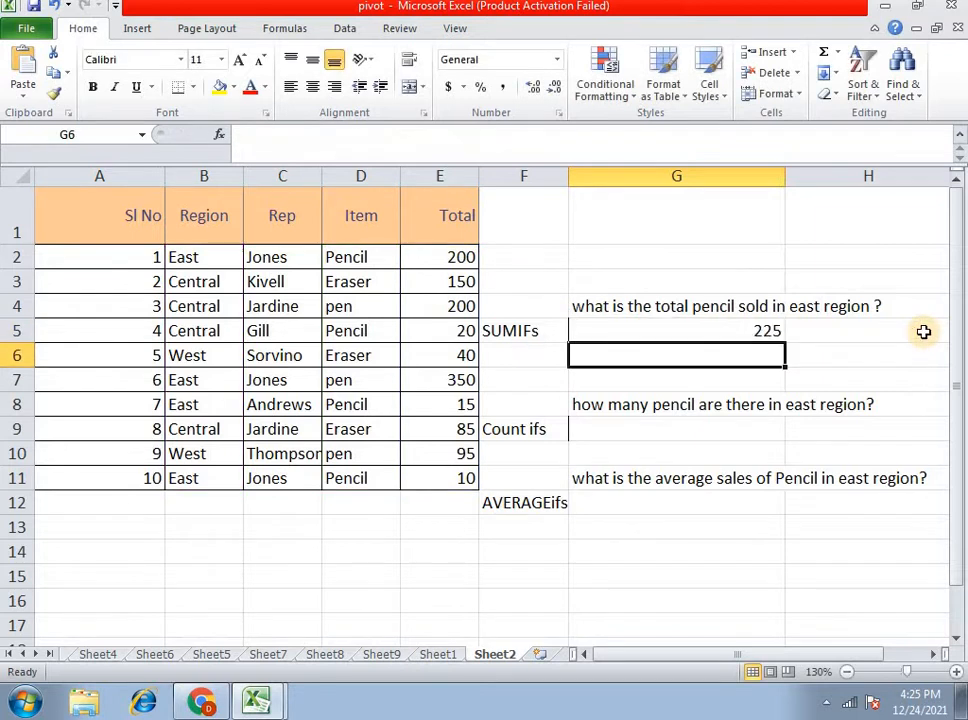
{"action": "left_click", "coordinate": [775, 330]}
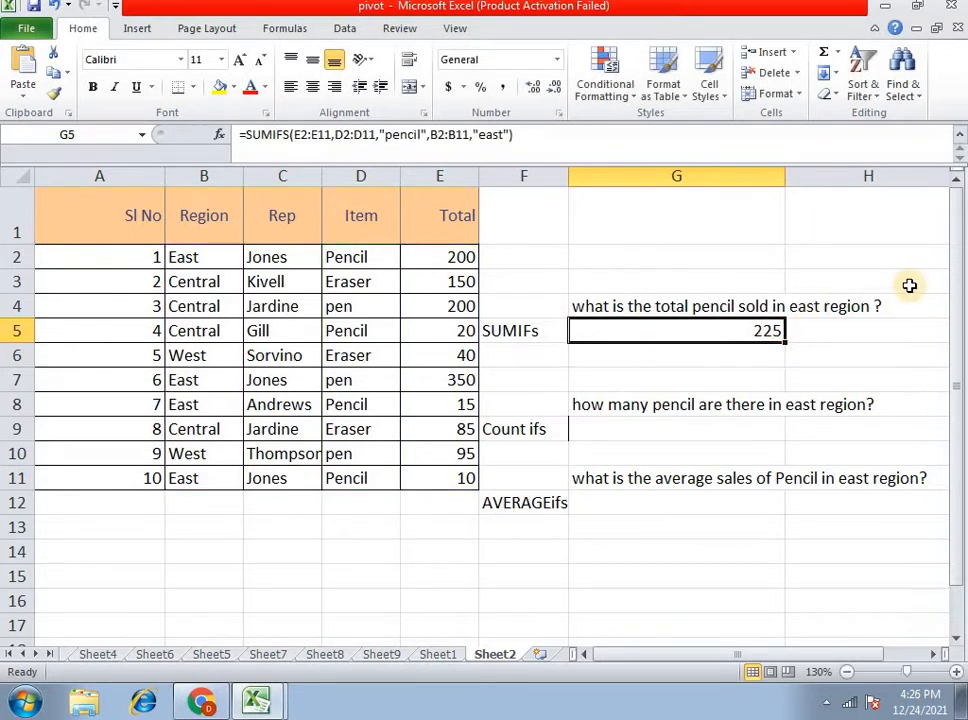
- Select the East pencil totals E2, E8 and E11 together to check their sum against the SUMIFS result
{"action": "left_click", "coordinate": [370, 255]}
{"action": "left_click", "coordinate": [375, 335], "text": "ctrl"}
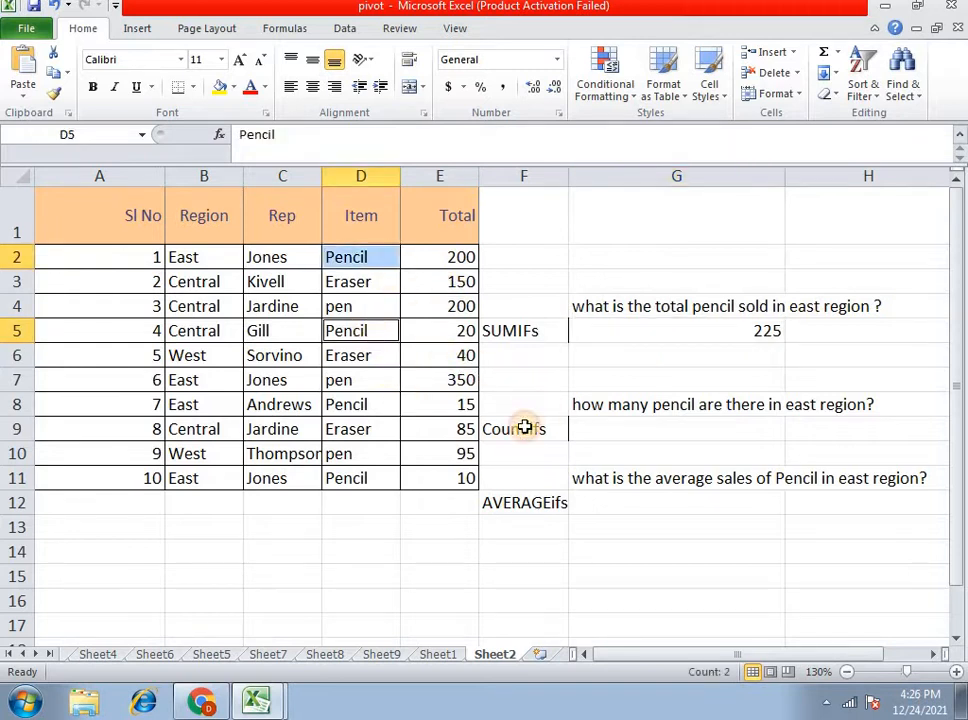
{"action": "left_click", "coordinate": [456, 254]}
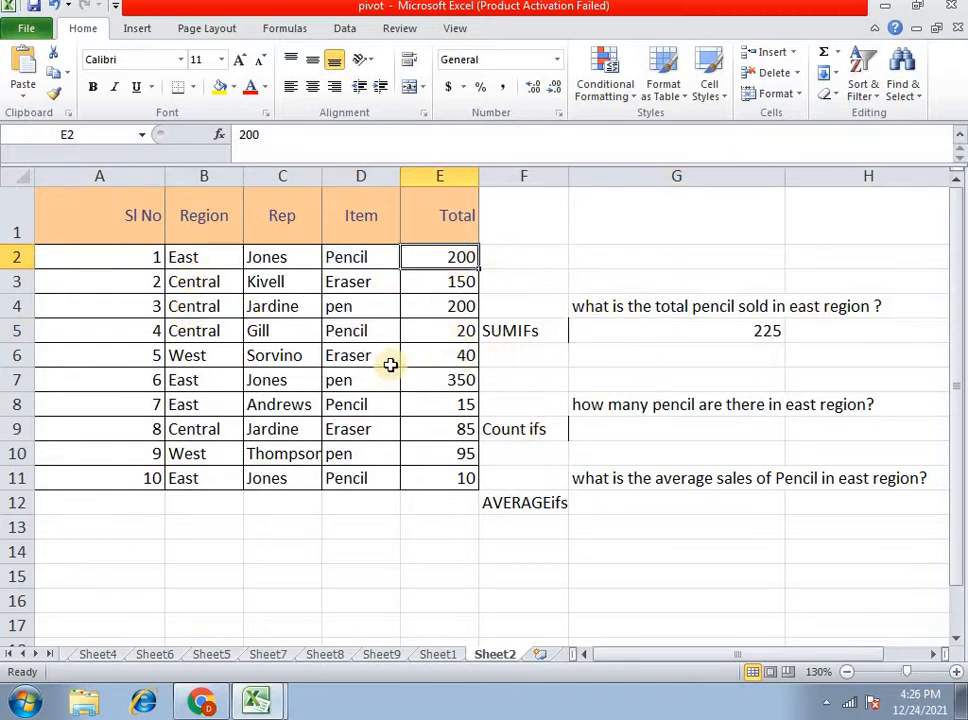
{"action": "left_click", "coordinate": [439, 412], "text": "ctrl"}
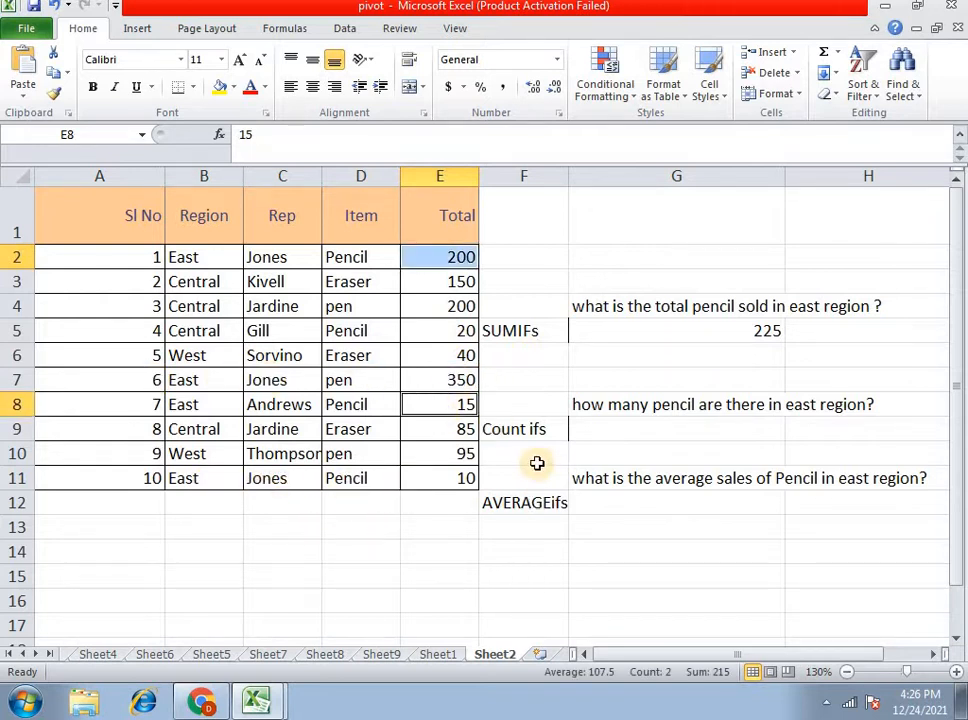
{"action": "left_click", "coordinate": [464, 478], "text": "ctrl"}
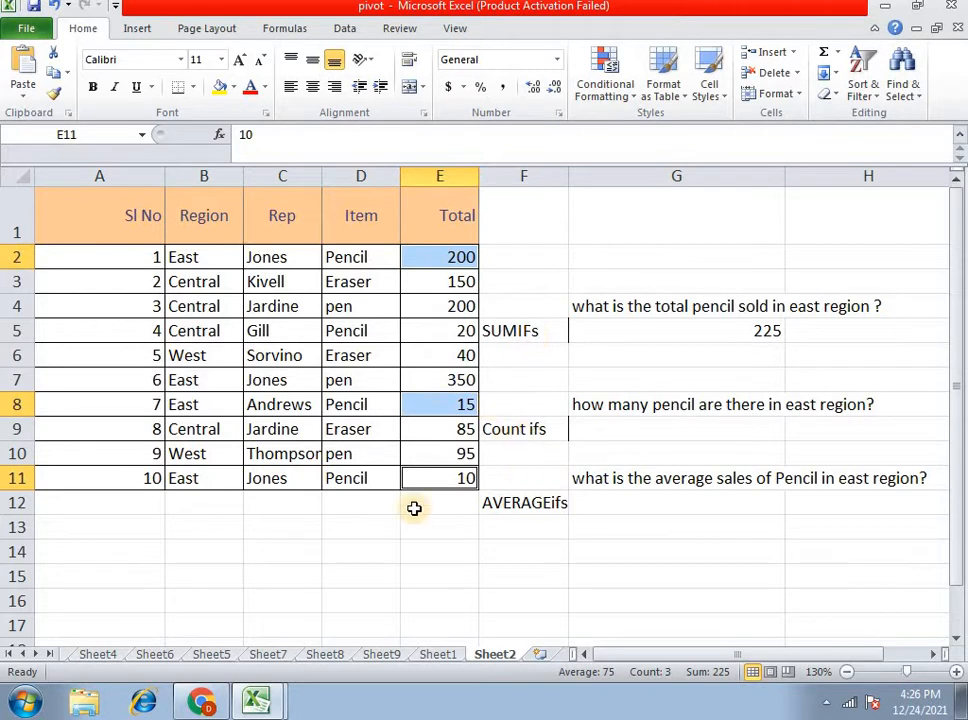
- Rewrite the formula in G5, starting a SUMIFS function with E2:E11 as the sum range
{"action": "left_click", "coordinate": [745, 331]}
{"action": "type", "text": "="}
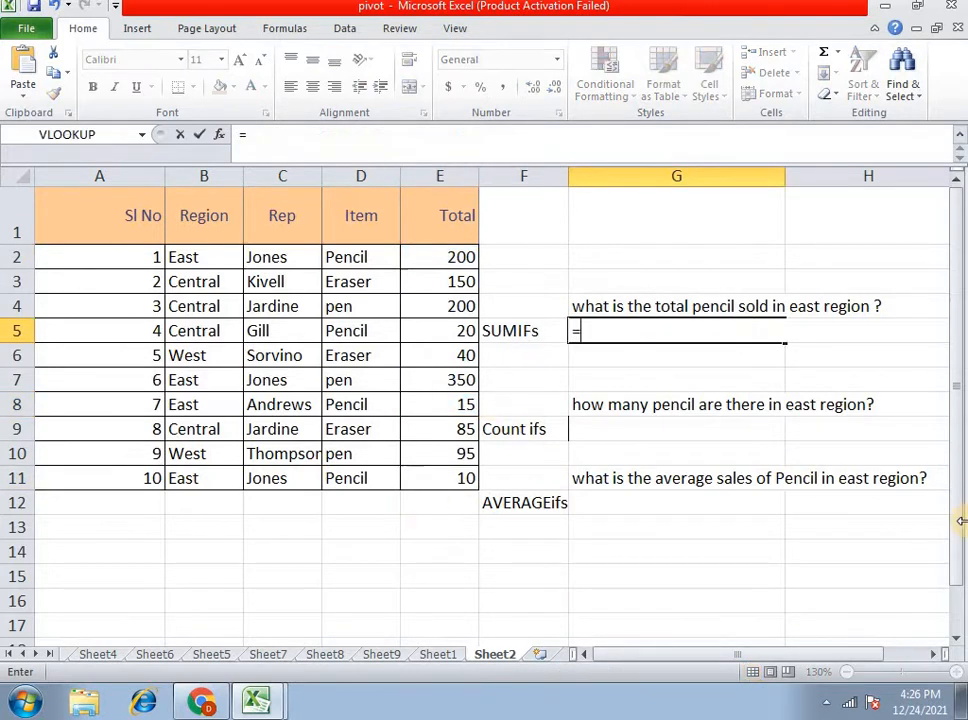
{"action": "type", "text": "sumif"}
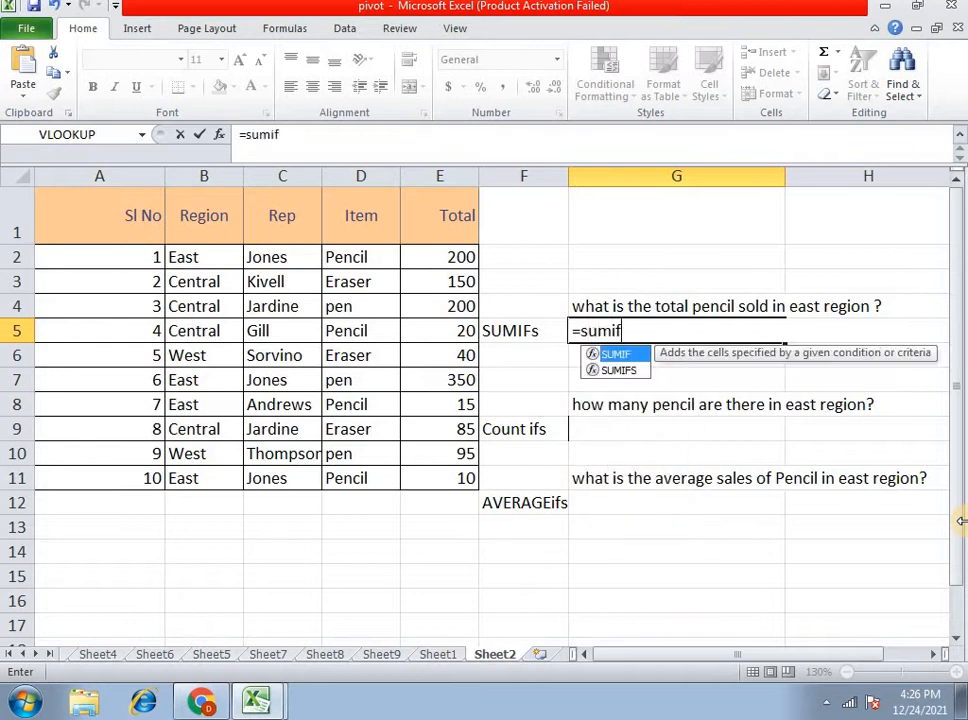
{"action": "type", "text": "s("}
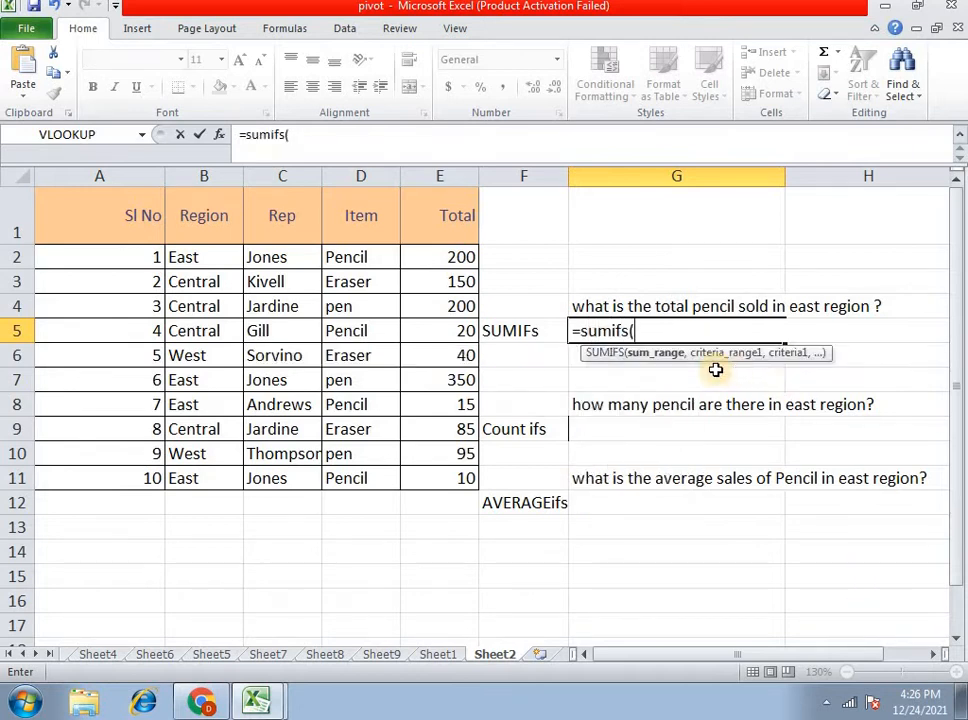
{"action": "left_click_drag", "start_coordinate": [434, 259], "coordinate": [436, 480]}
{"action": "type", "text": ","}
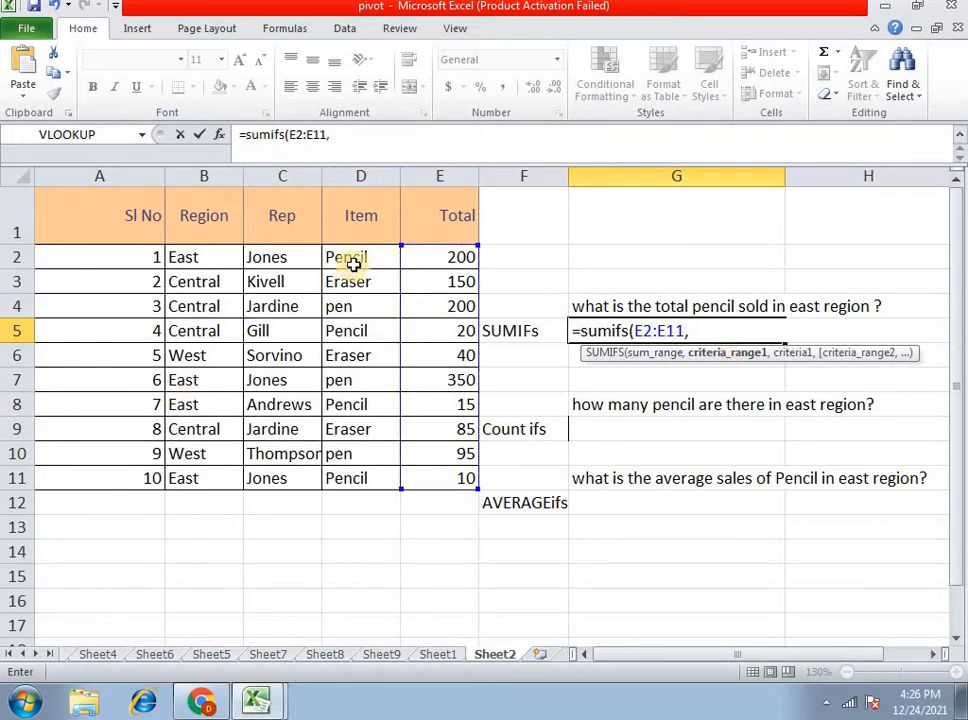
- Add the first criteria pair D2:D11, "pencil" to the G5 SUMIFS formula
{"action": "left_click_drag", "start_coordinate": [368, 266], "coordinate": [346, 483]}
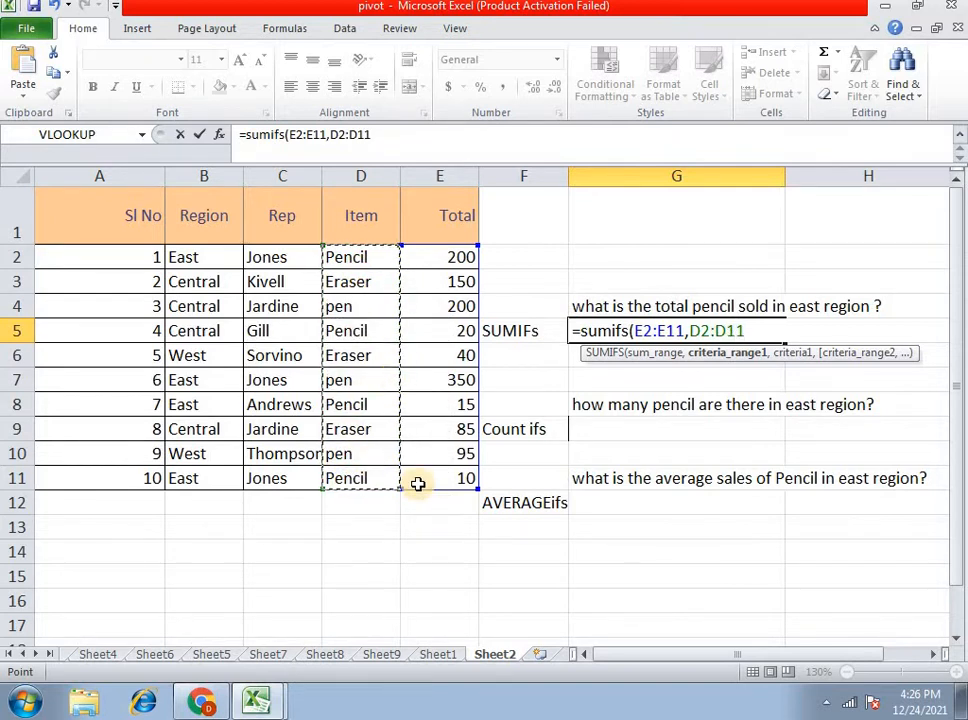
{"action": "type", "text": ",\"east"}
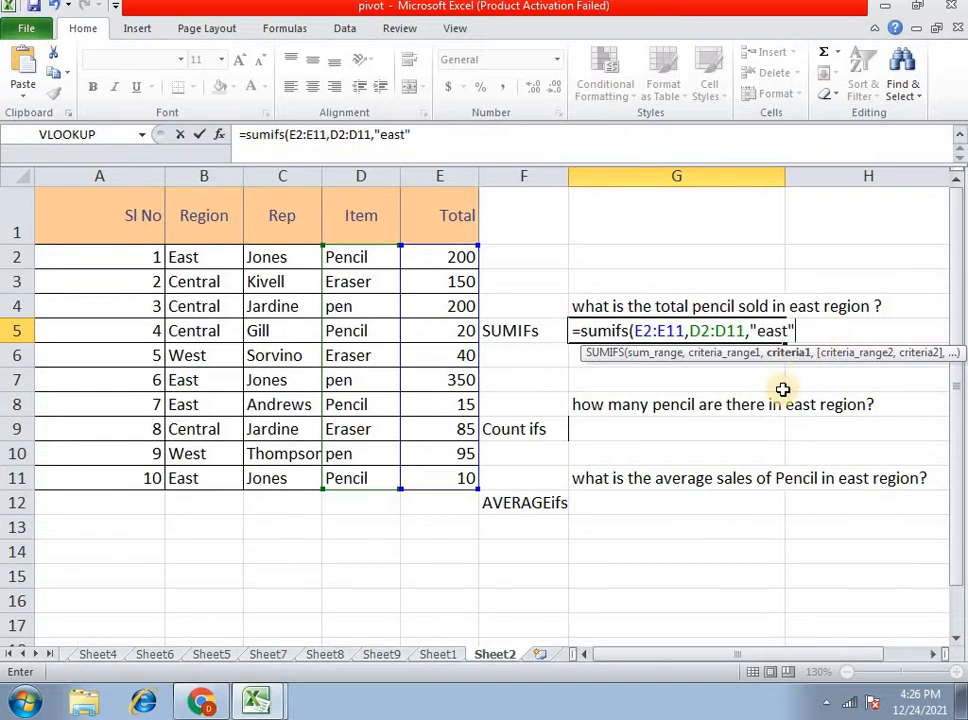
{"action": "key", "text": "BackSpace"}
{"action": "key", "text": "BackSpace"}
{"action": "key", "text": "BackSpace"}
{"action": "type", "text": "\","}
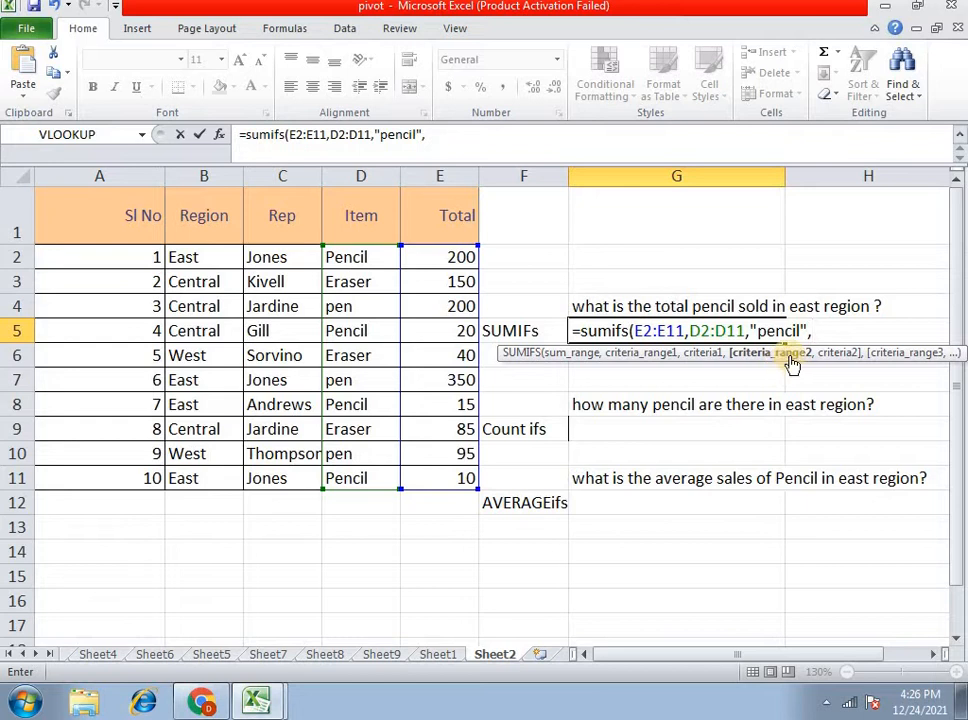
- Complete the G5 SUMIFS formula with the second criteria pair B2:B11, "east" and reselect the cell
{"action": "left_click_drag", "start_coordinate": [197, 257], "coordinate": [190, 478]}
{"action": "type", "text": ",\"east"}
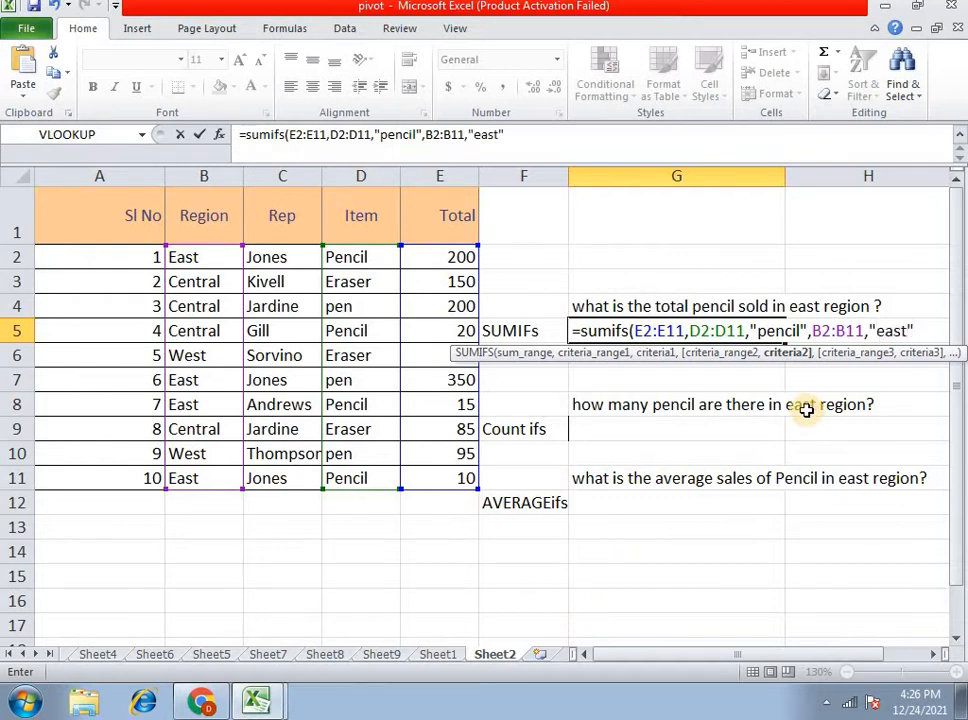
{"action": "key", "text": "Return"}
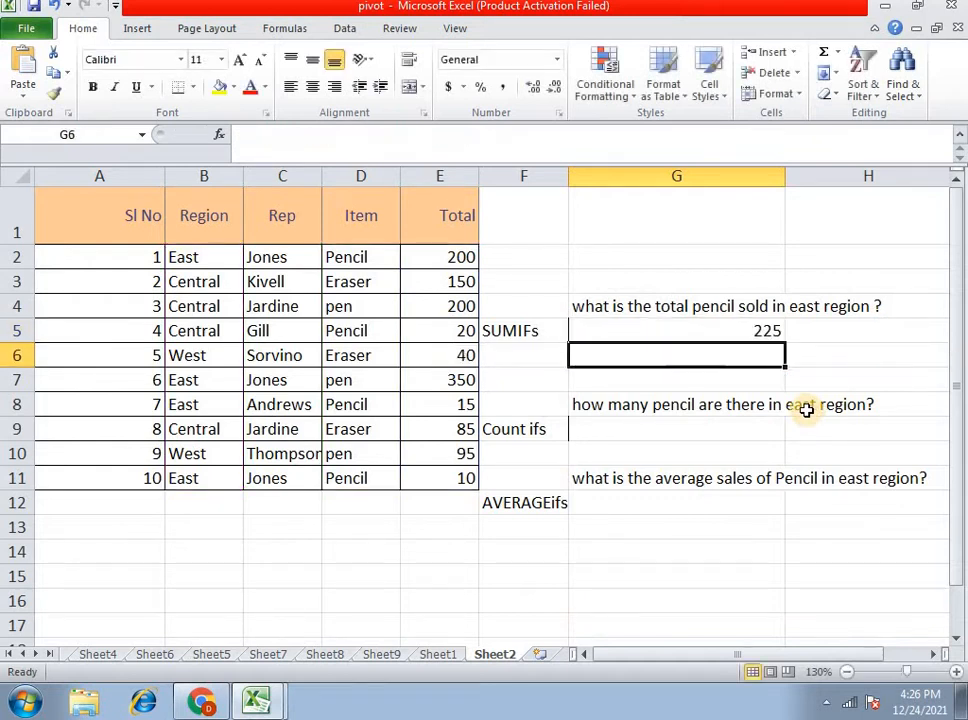
{"action": "key", "text": "Up"}
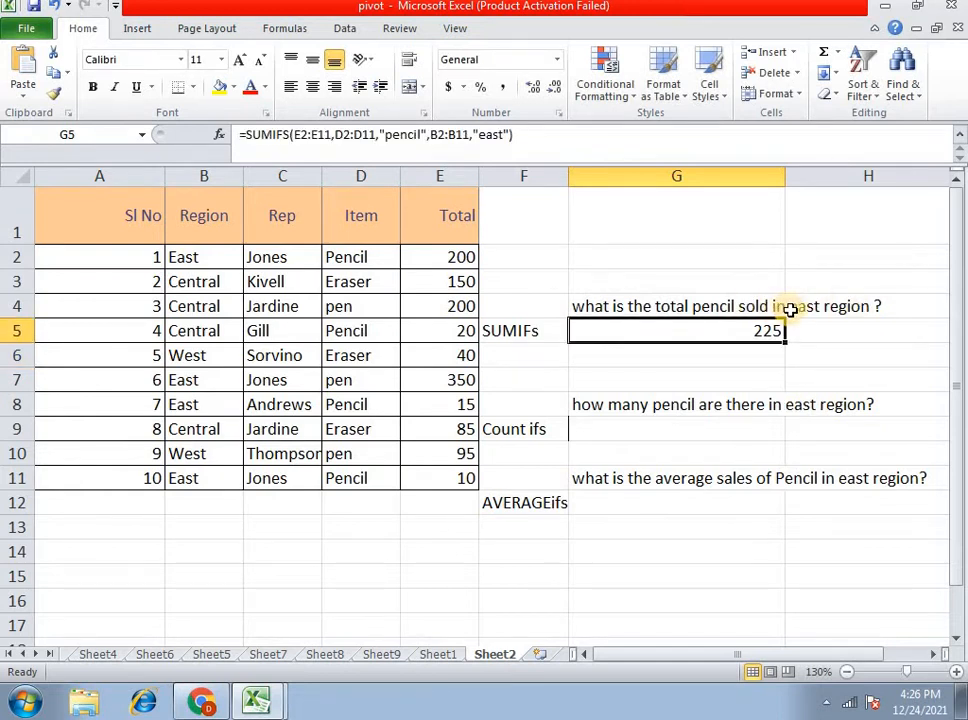
- Start a COUNTIFS formula in G9, under the question on how many pencils are in the east region
{"action": "left_click", "coordinate": [757, 430]}
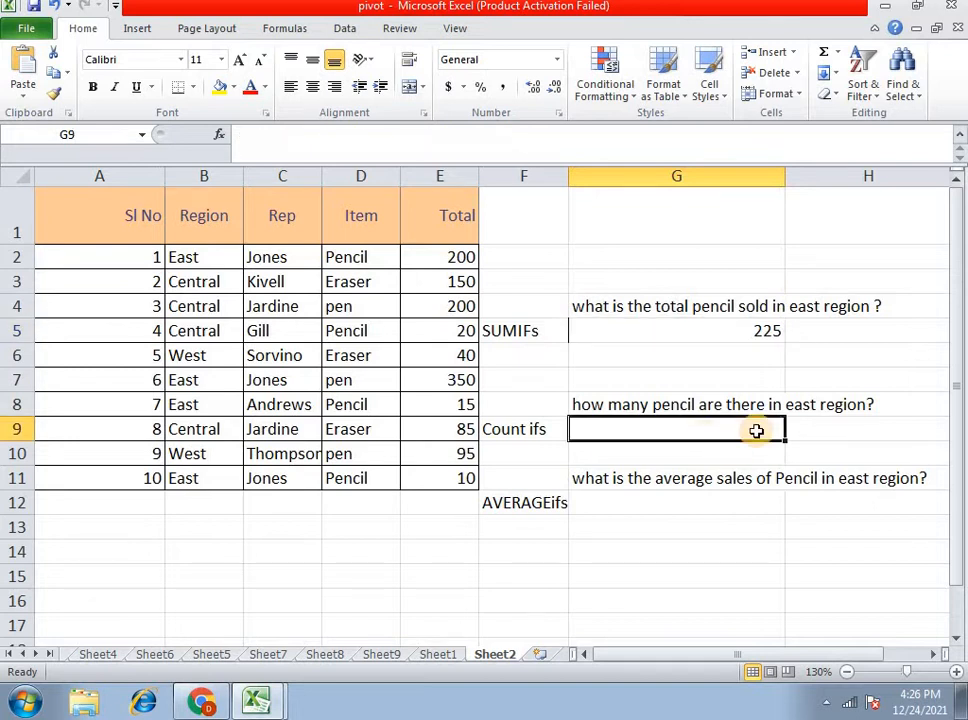
{"action": "scroll", "coordinate": [757, 430], "scroll_direction": "down", "scroll_amount": 1}
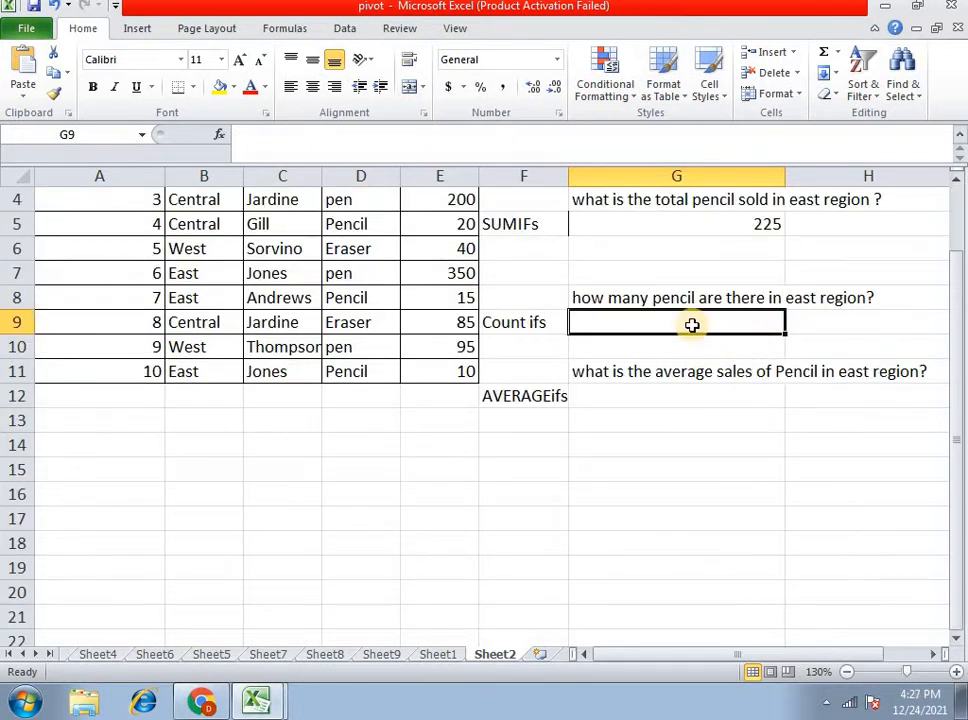
{"action": "scroll", "coordinate": [600, 310], "scroll_direction": "up", "scroll_amount": 1}
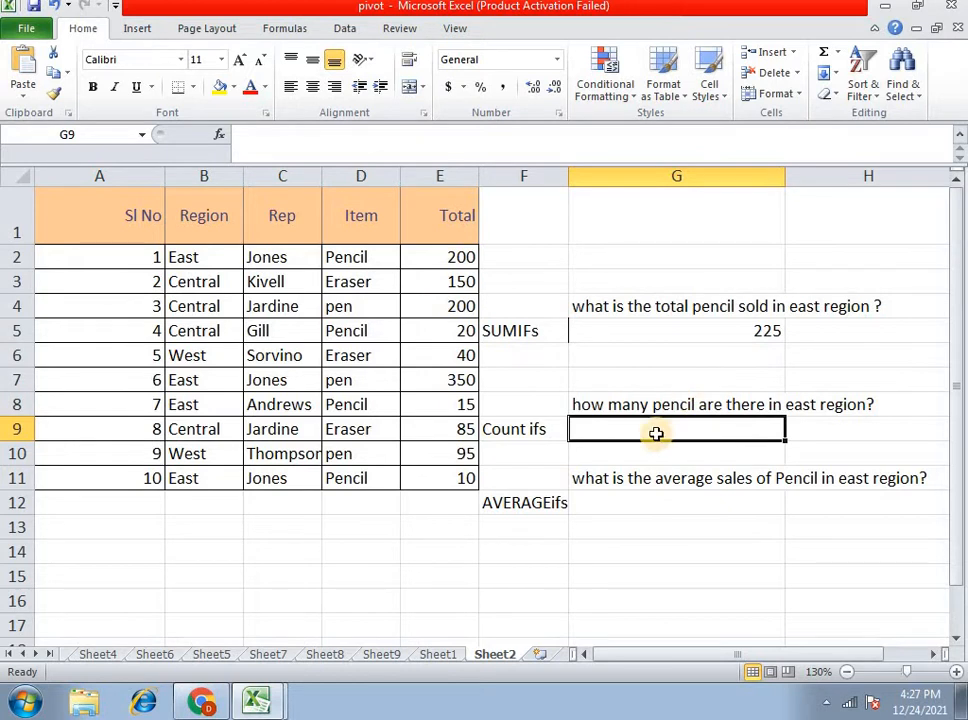
{"action": "type", "text": "=counifs("}
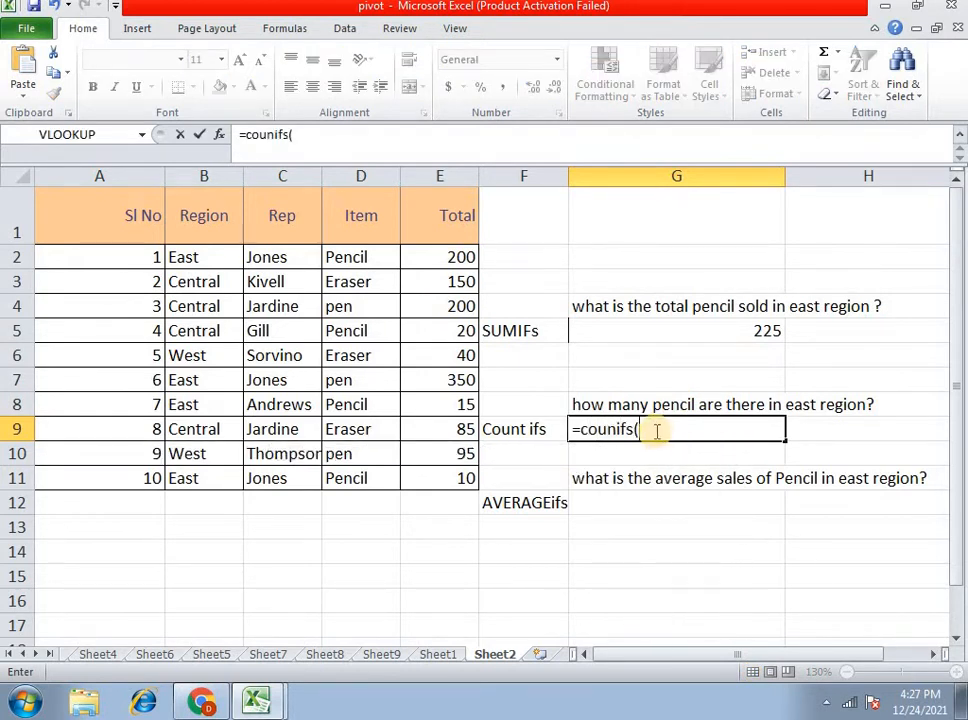
{"action": "key", "text": "BackSpace"}
{"action": "key", "text": "BackSpace"}
{"action": "key", "text": "BackSpace"}
{"action": "key", "text": "BackSpace"}
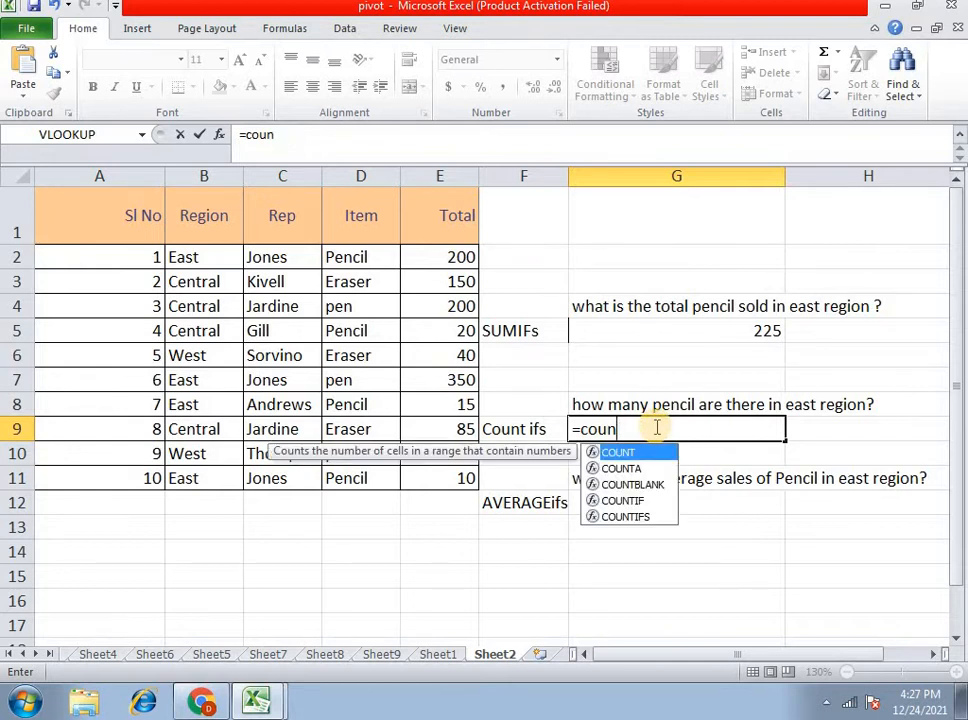
{"action": "type", "text": "tifs"}
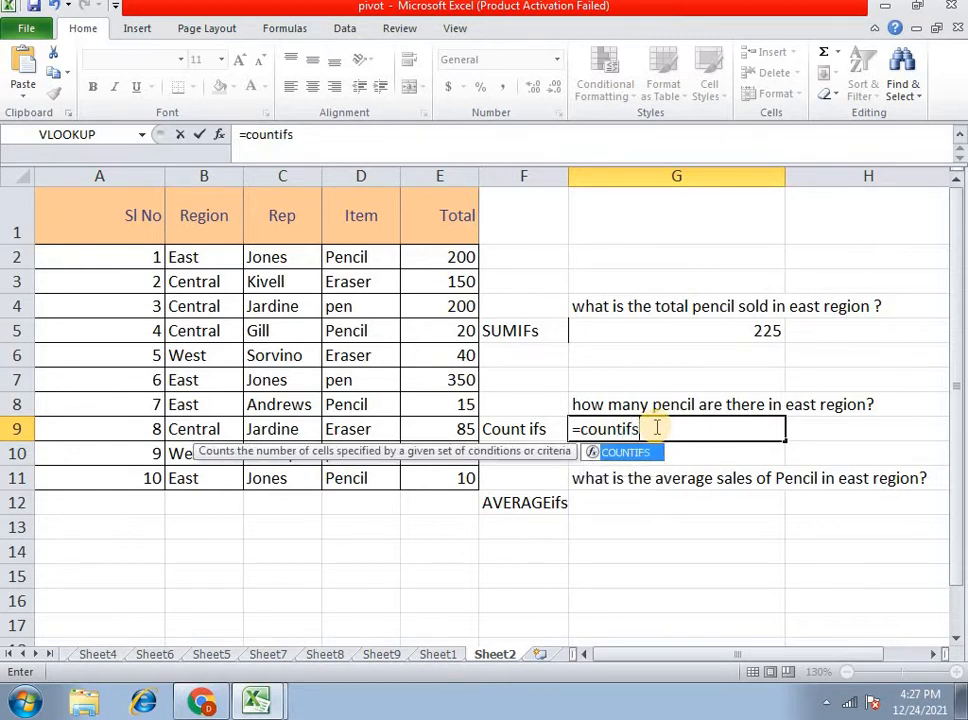
{"action": "key", "text": "Tab"}
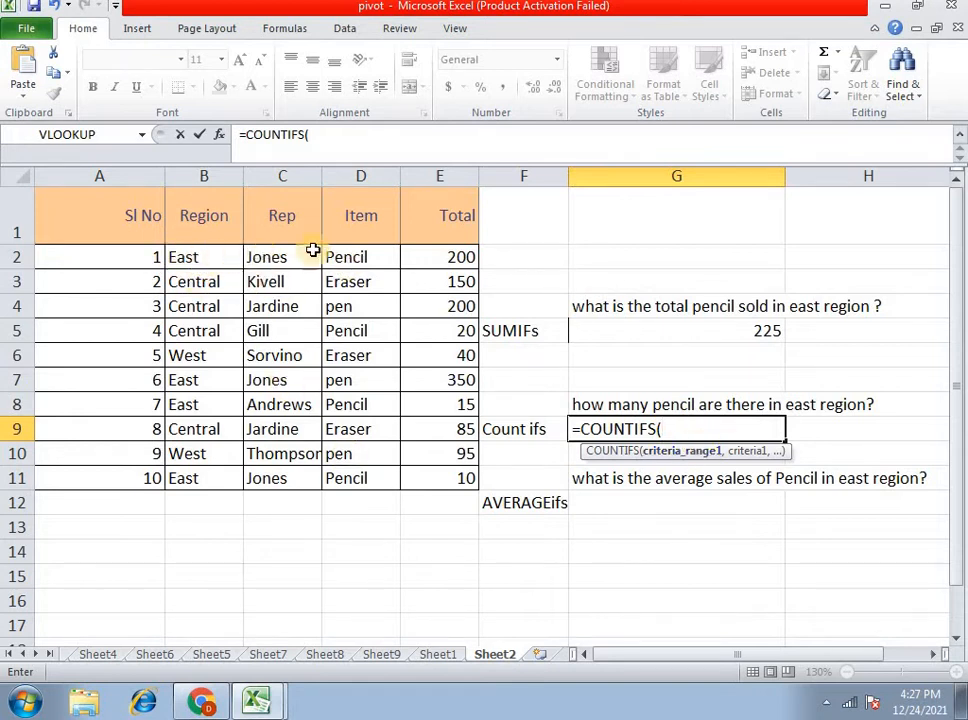
- Add the first criteria pair D2:D11, "pencil" to the G9 COUNTIFS formula
{"action": "left_click_drag", "start_coordinate": [355, 256], "coordinate": [366, 478]}
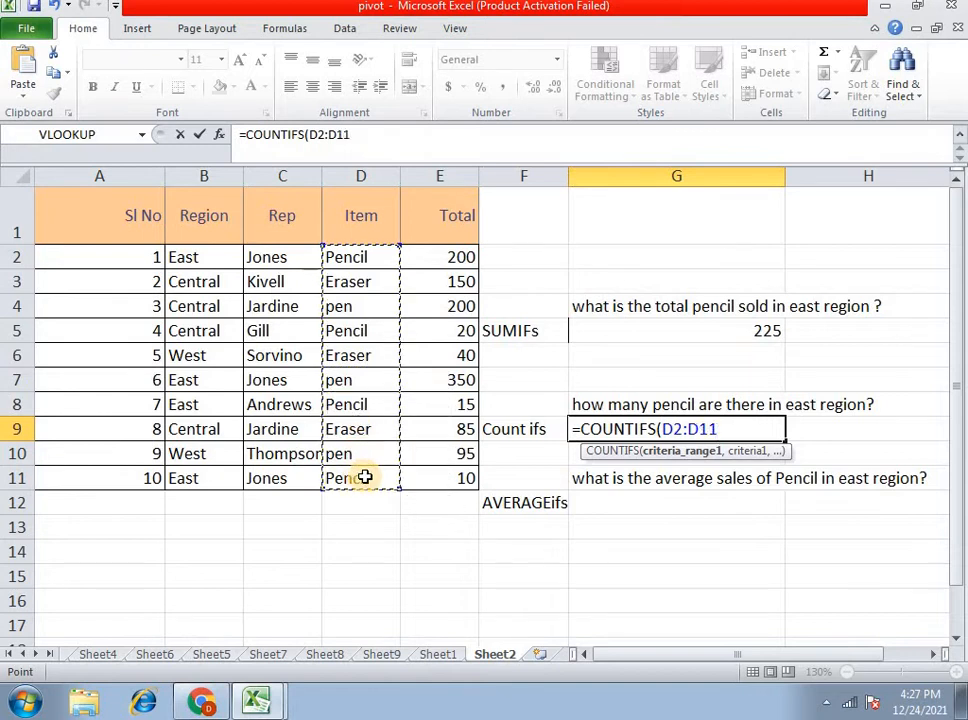
{"action": "type", "text": ",\""}
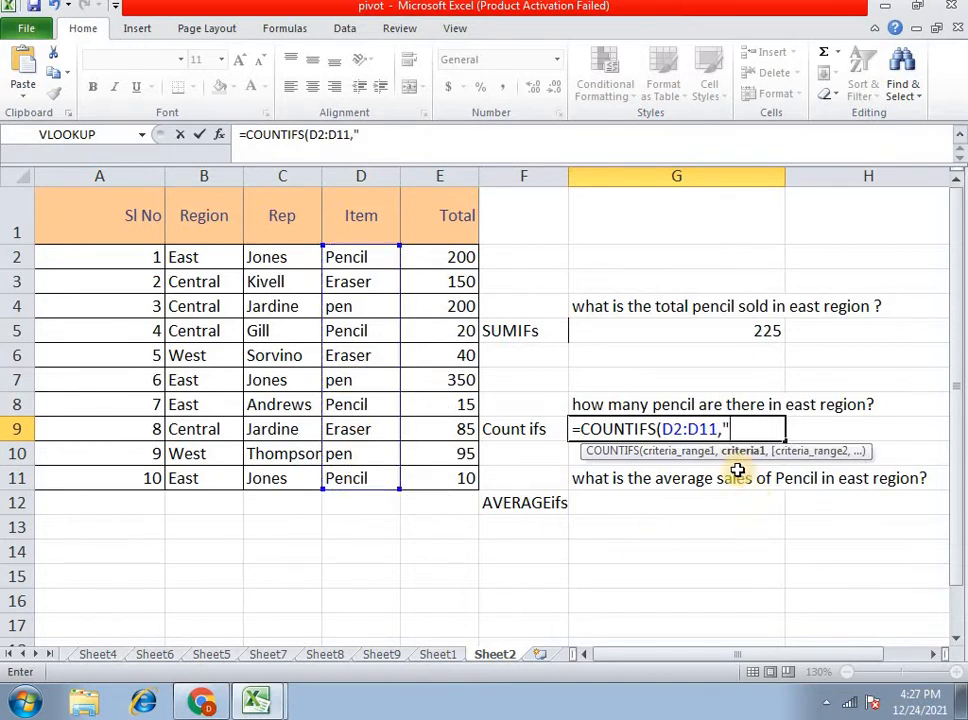
{"action": "type", "text": "pencil"}
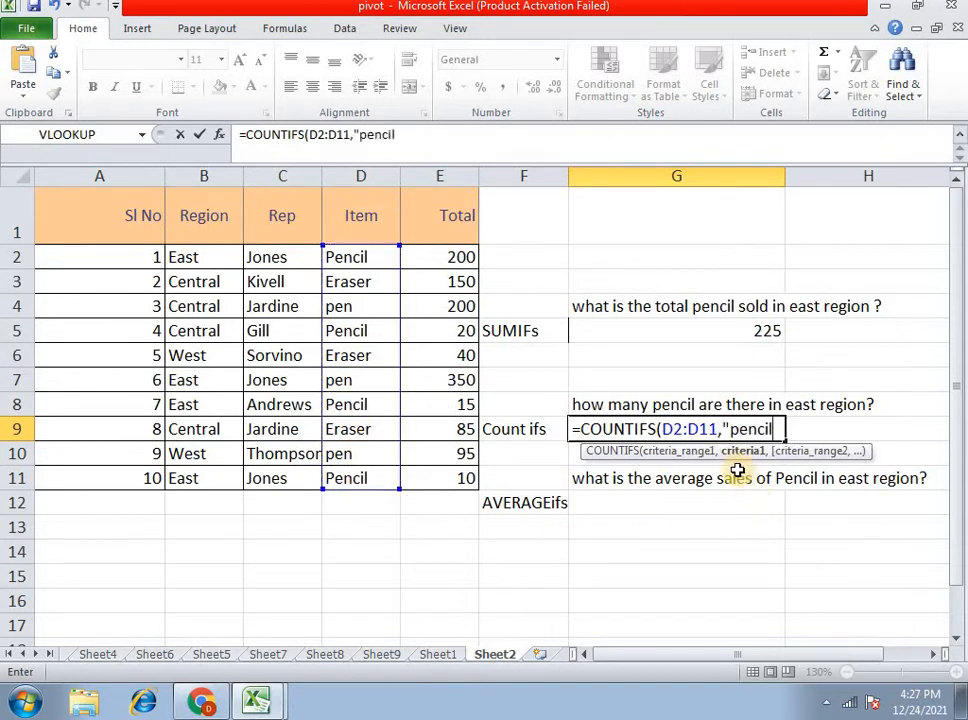
{"action": "type", "text": "\","}
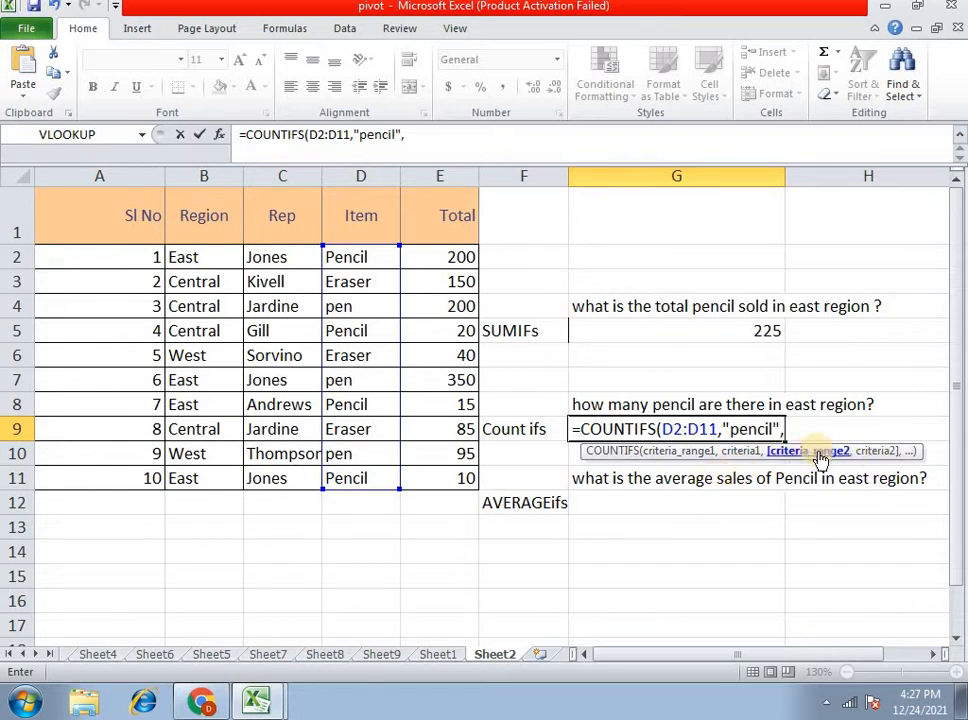
- Complete the G9 COUNTIFS formula with the second criteria pair B2:B11, "east" and reselect the cell
{"action": "left_click_drag", "start_coordinate": [205, 258], "coordinate": [210, 482]}
{"action": "type", "text": ","}
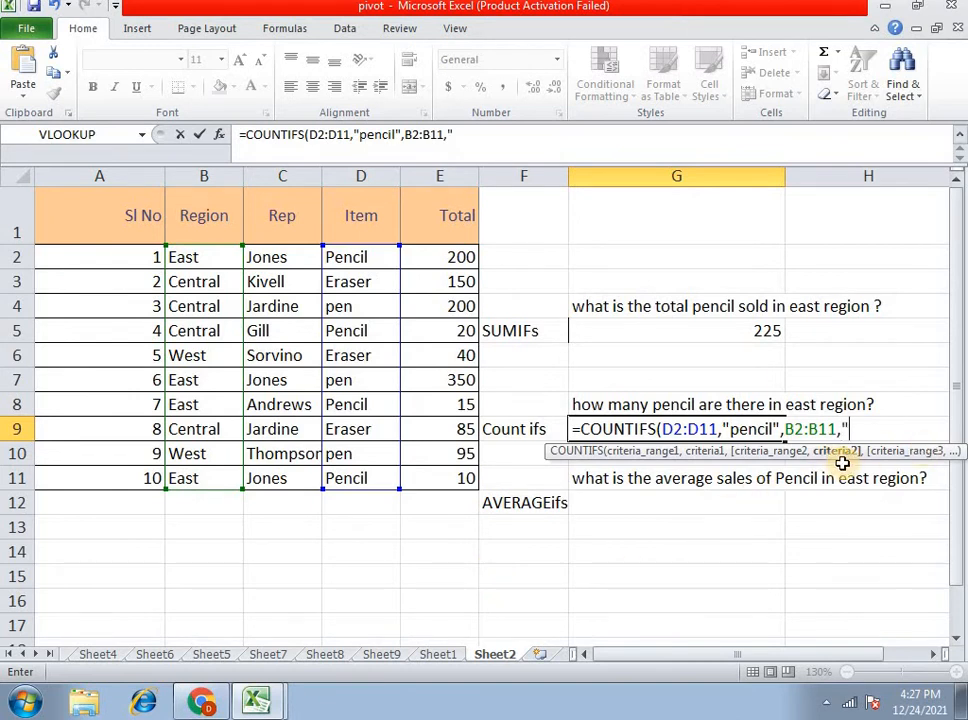
{"action": "type", "text": "\"east\""}
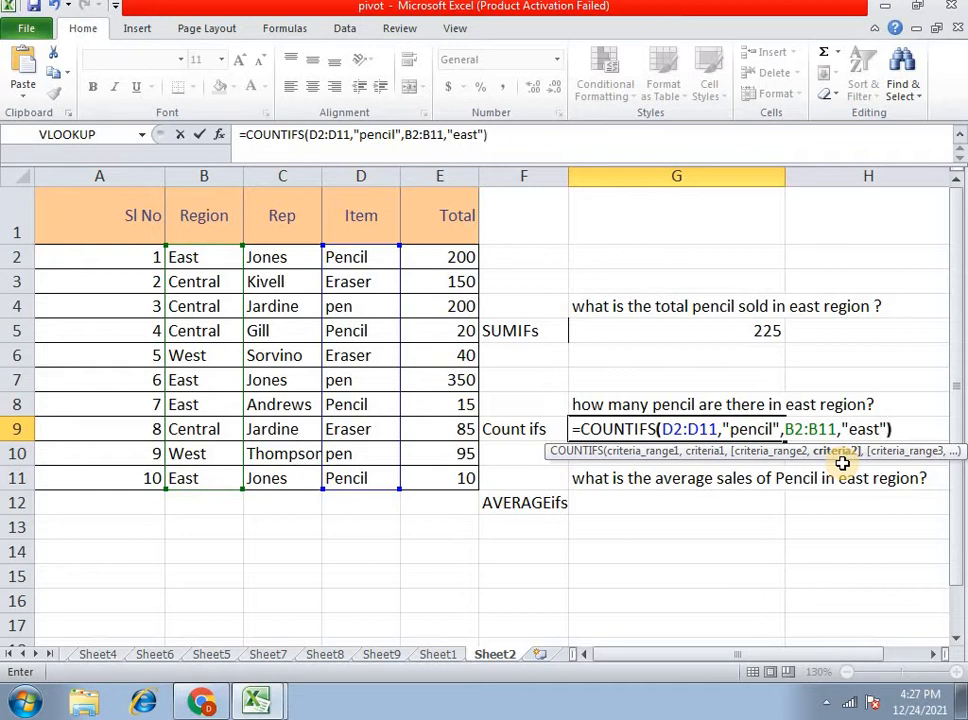
{"action": "key", "text": "Return"}
{"action": "left_click", "coordinate": [737, 423]}
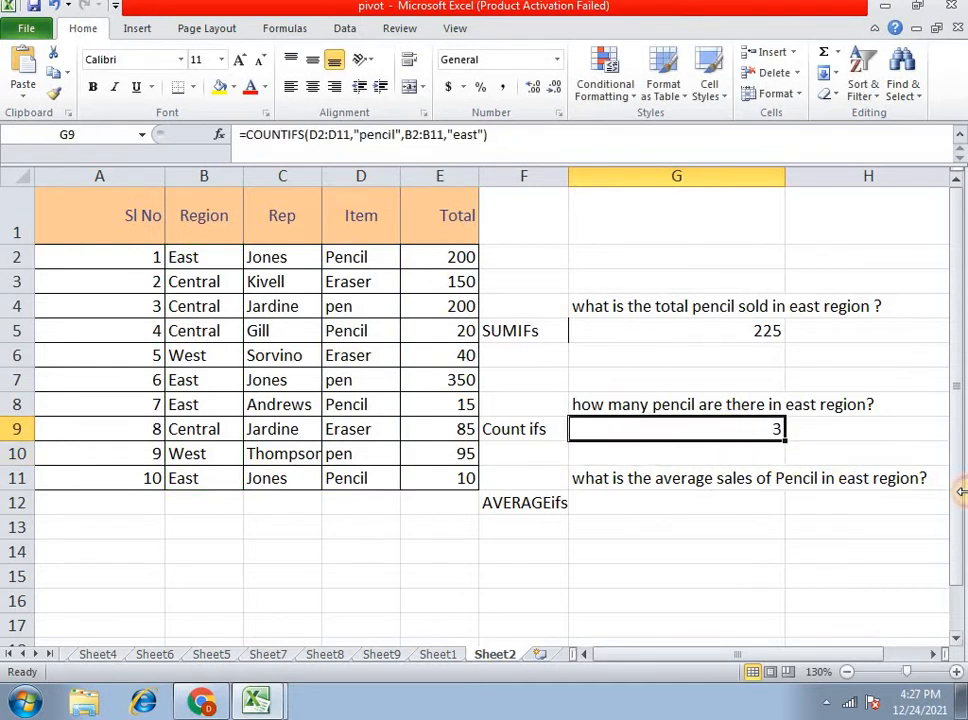
- Check the Item and Region entries in rows 2, 8 and 11 against the COUNTIFS result in G9
{"action": "left_click", "coordinate": [338, 257]}
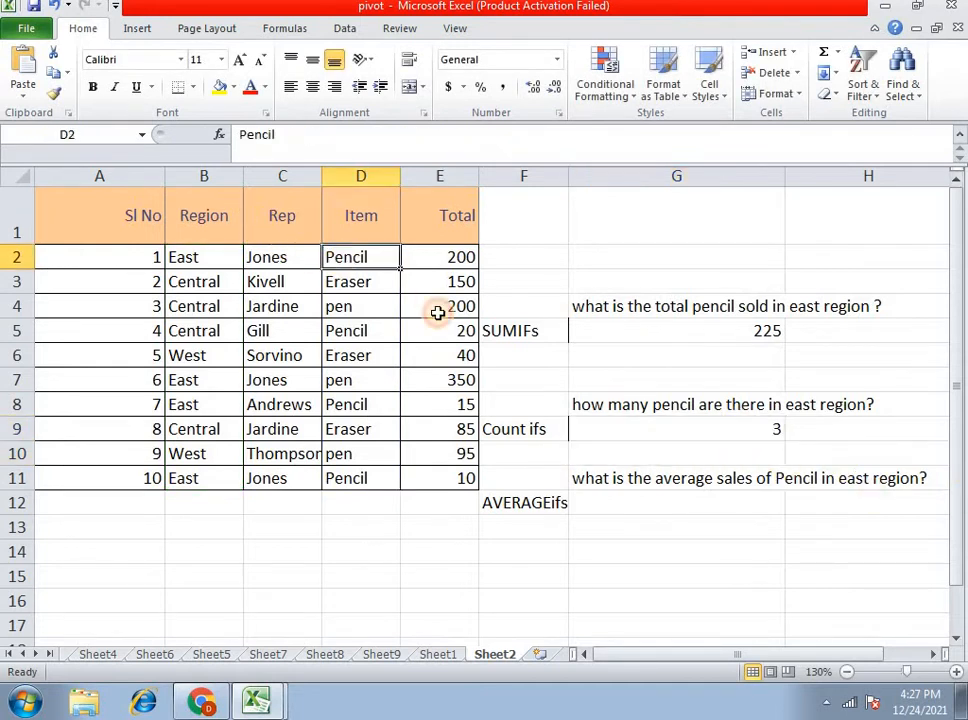
{"action": "left_click", "coordinate": [212, 257]}
{"action": "left_click", "coordinate": [370, 403]}
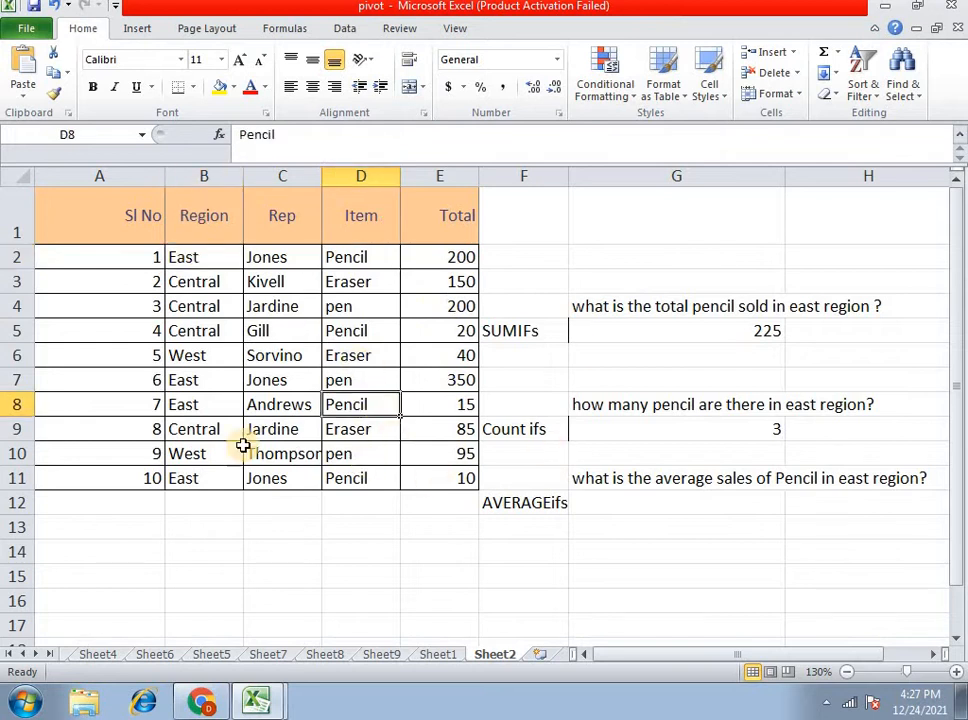
{"action": "left_click", "coordinate": [207, 403]}
{"action": "left_click", "coordinate": [328, 478]}
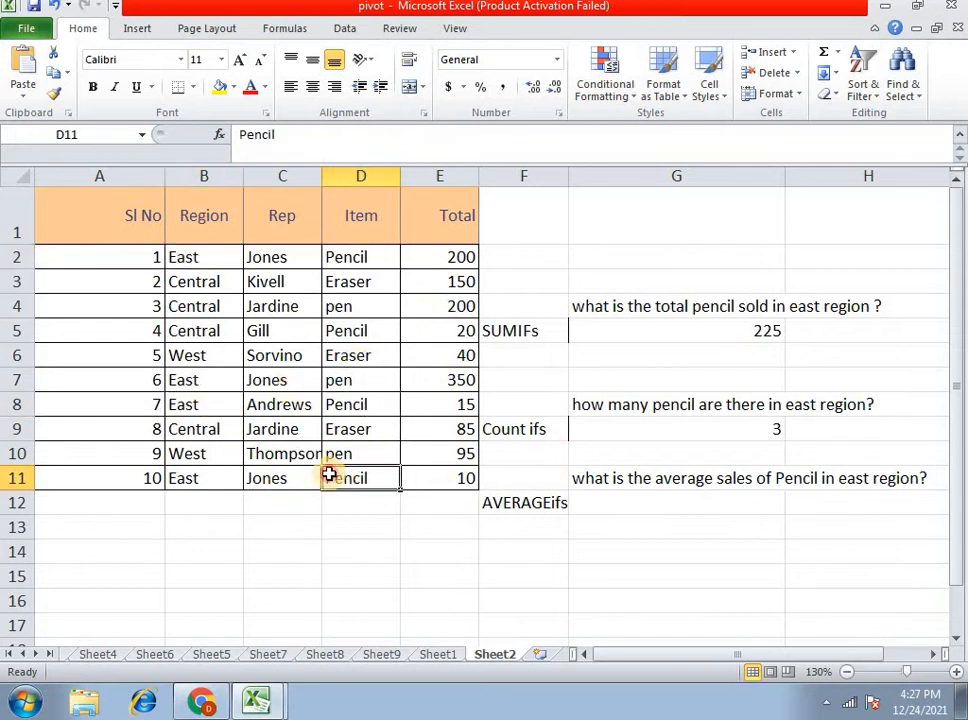
{"action": "left_click", "coordinate": [199, 480]}
{"action": "left_click", "coordinate": [726, 430]}
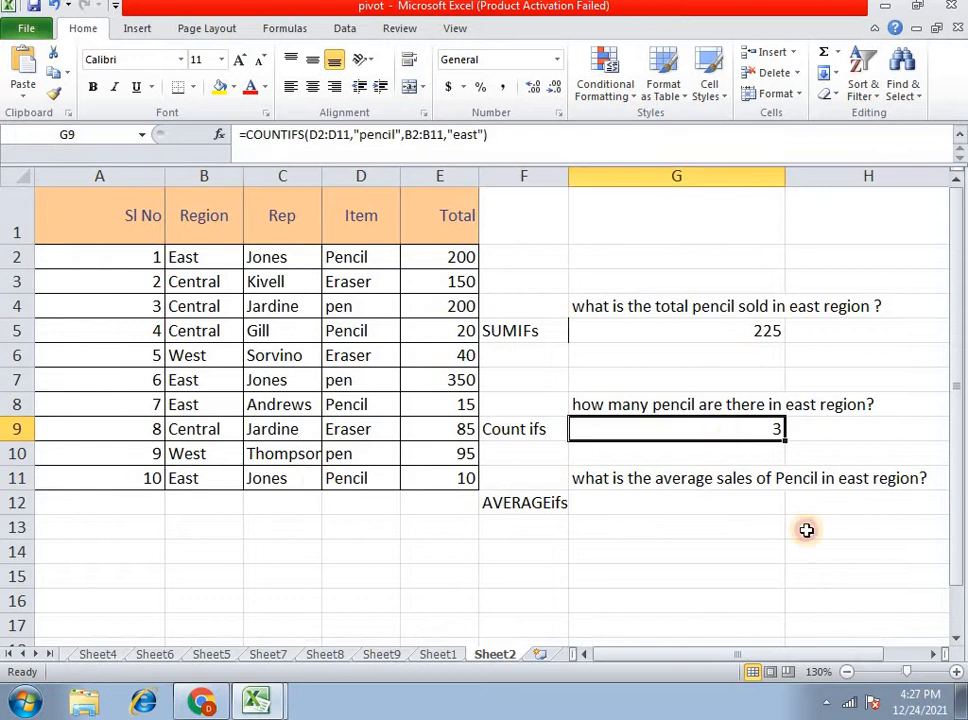
- Start an AVERAGEIFS formula in G12, under the average pencil sales question, with E2:E11 as the average range
{"action": "left_click", "coordinate": [716, 496]}
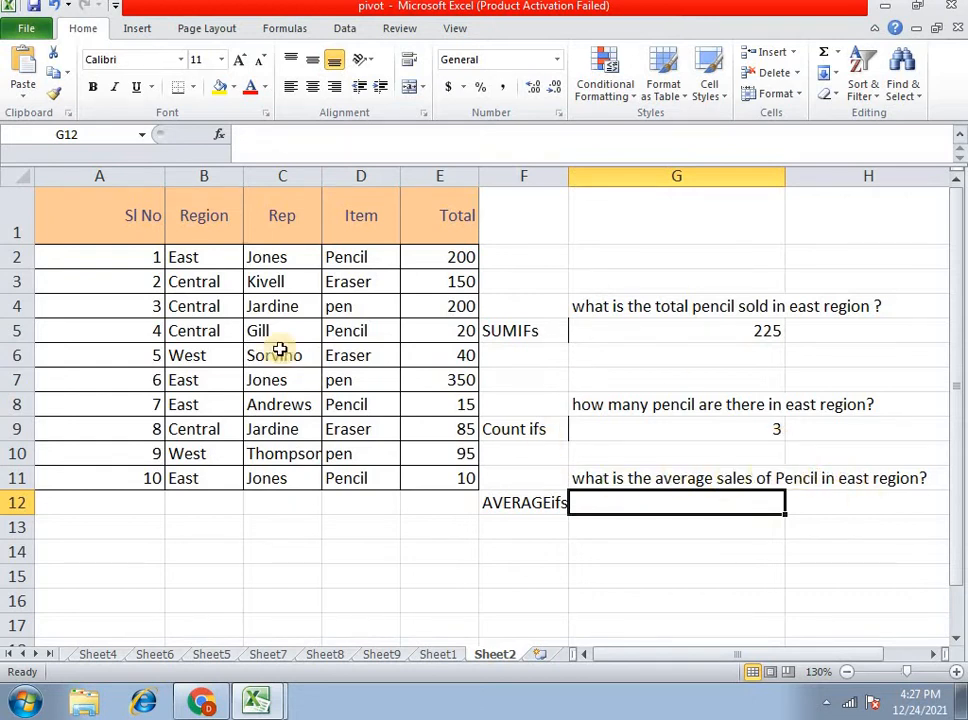
{"action": "type", "text": "="}
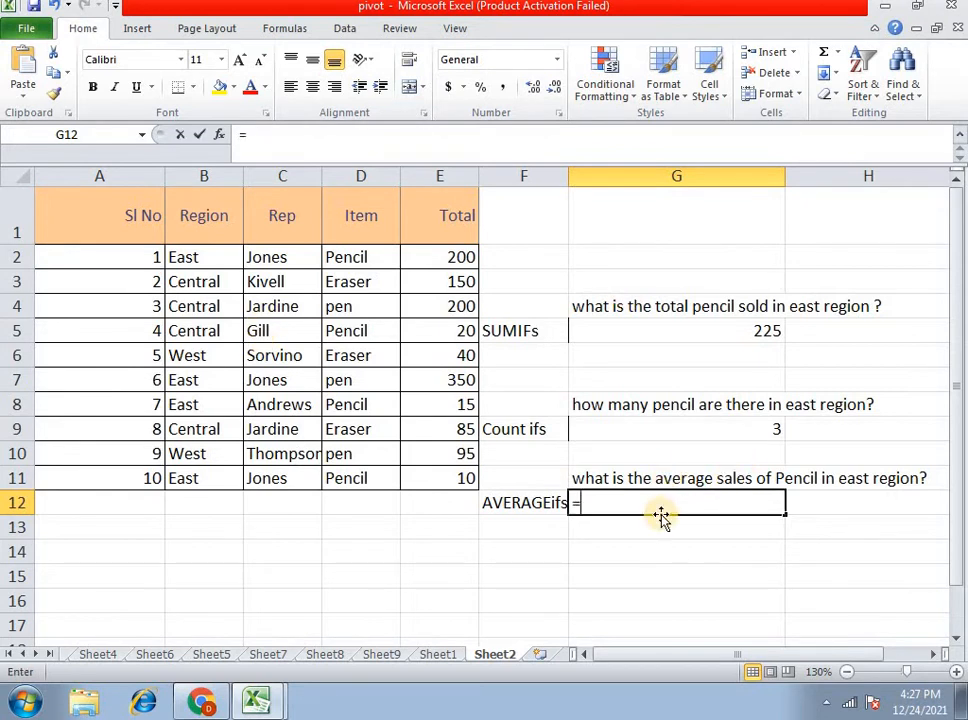
{"action": "type", "text": "av"}
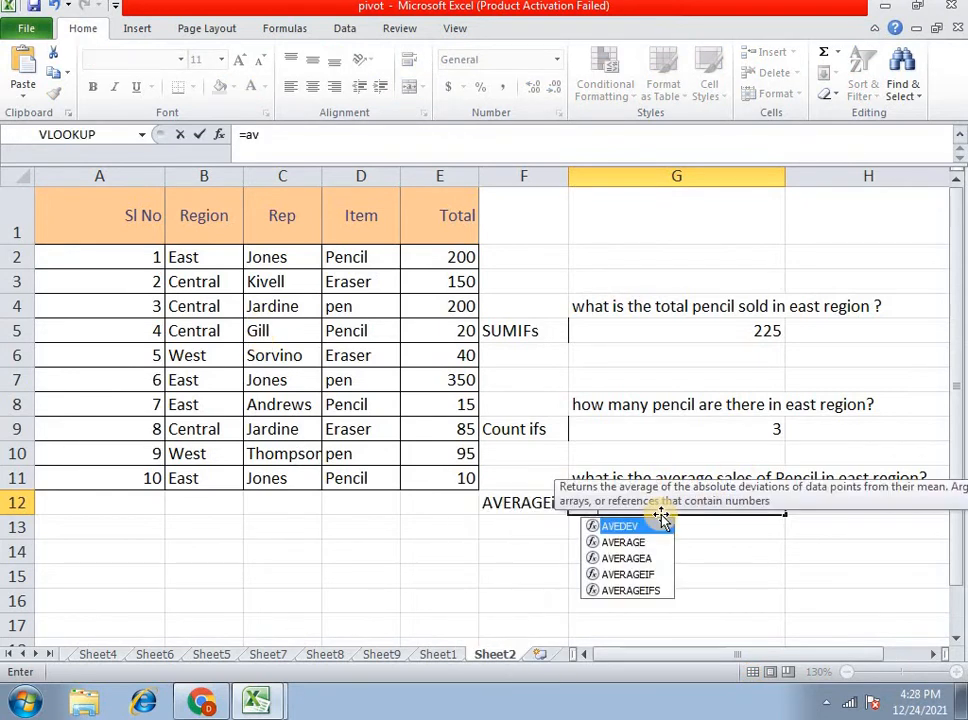
{"action": "type", "text": "erageifs"}
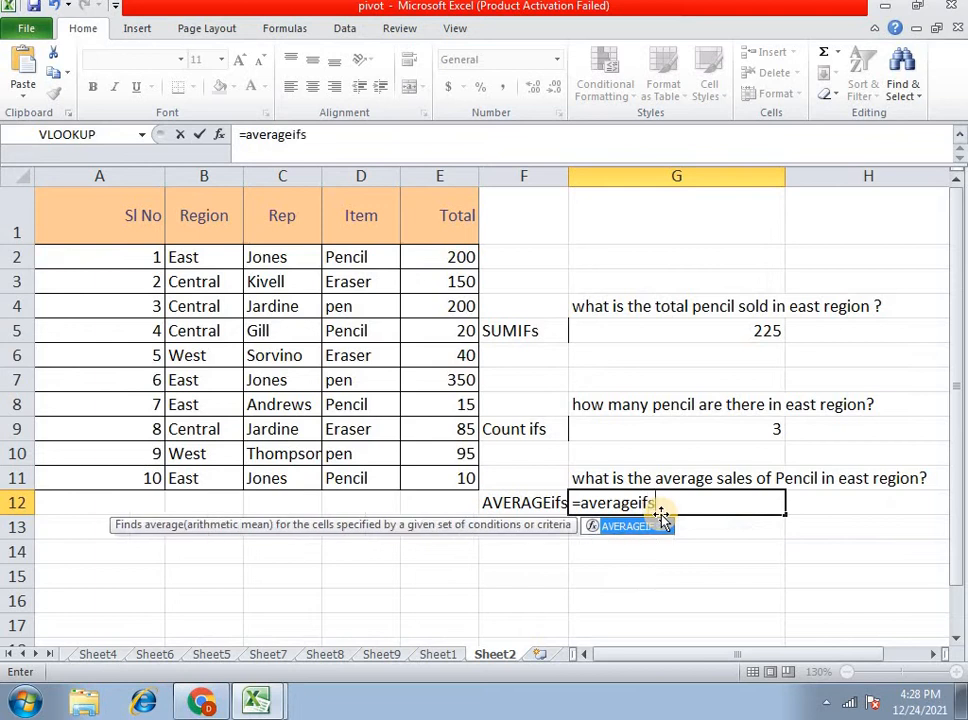
{"action": "type", "text": "("}
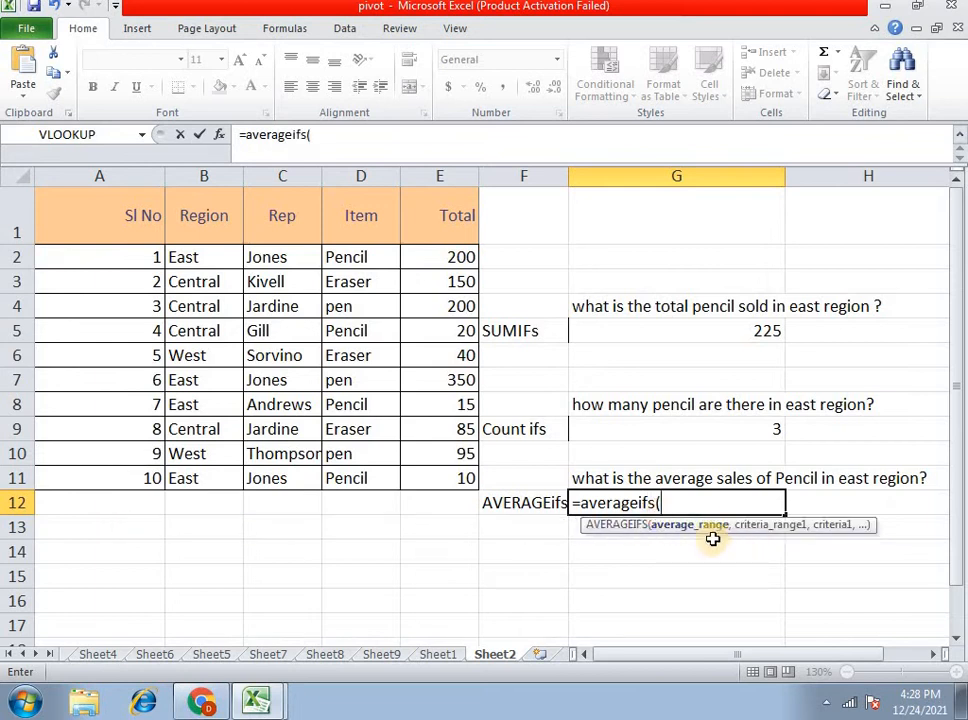
{"action": "left_click_drag", "start_coordinate": [454, 256], "coordinate": [430, 476]}
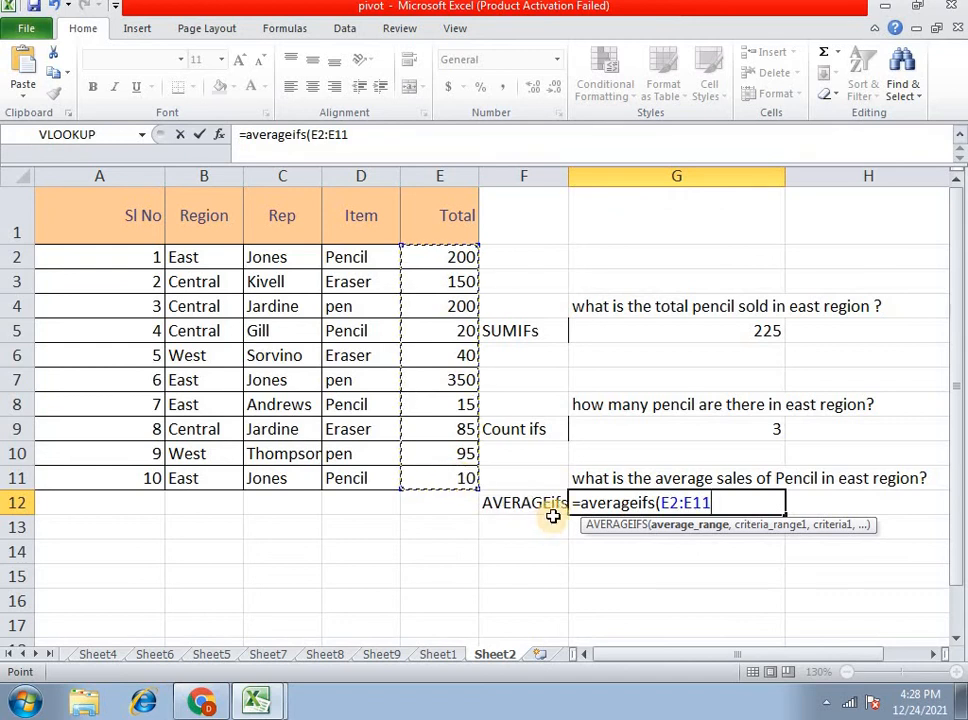
{"action": "type", "text": ","}
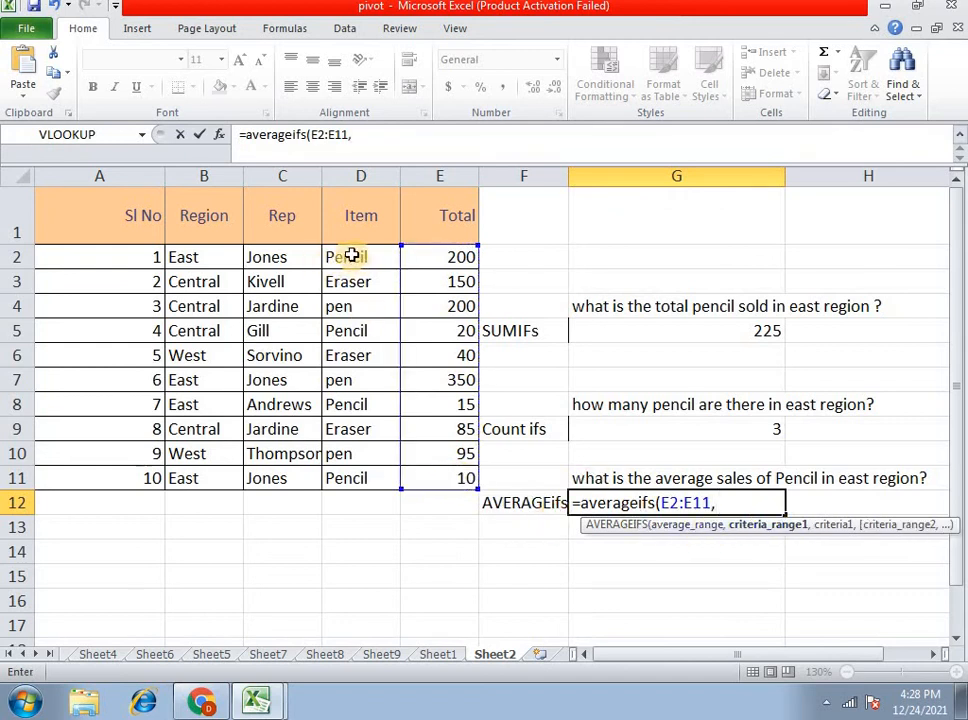
- Add the first criteria pair D2:D11, "pencil" to the G12 AVERAGEIFS formula
{"action": "left_click_drag", "start_coordinate": [370, 257], "coordinate": [356, 480]}
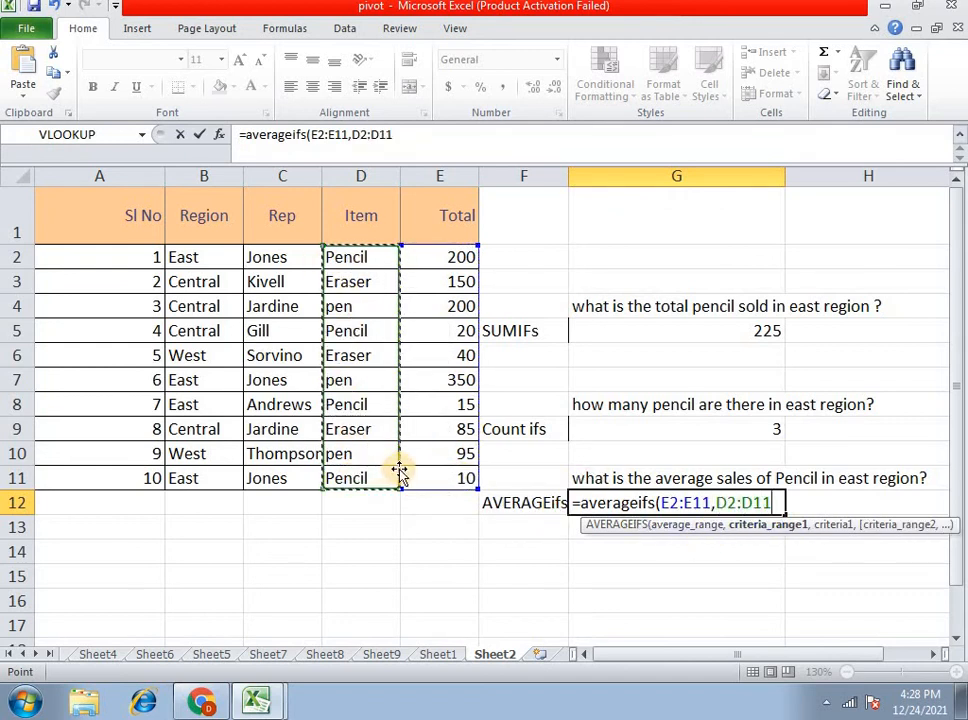
{"action": "type", "text": ","}
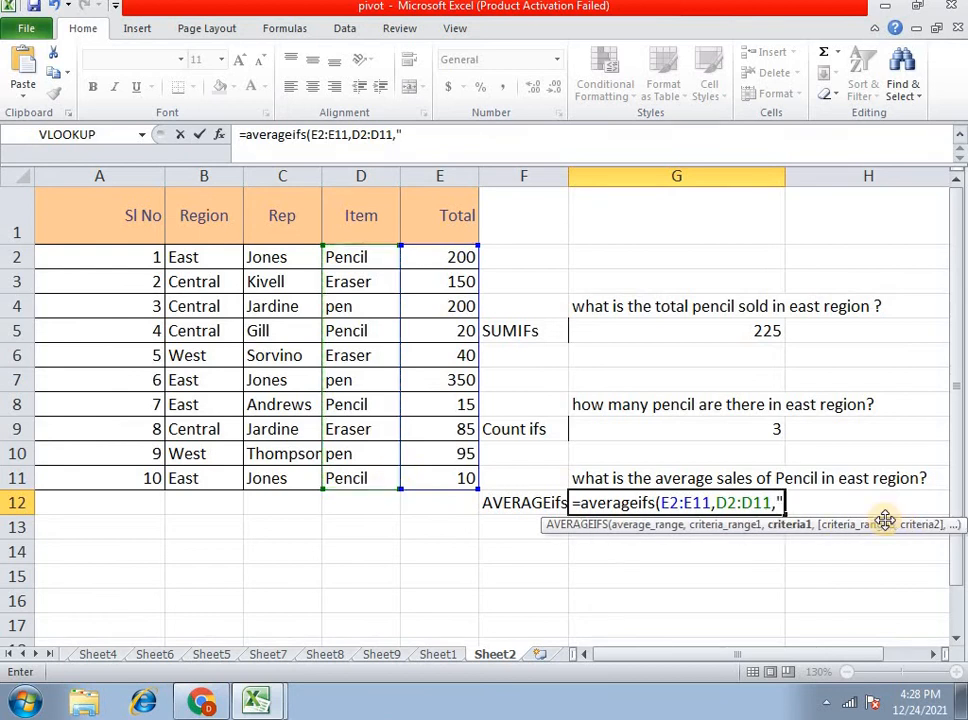
{"action": "type", "text": "\"pencil\","}
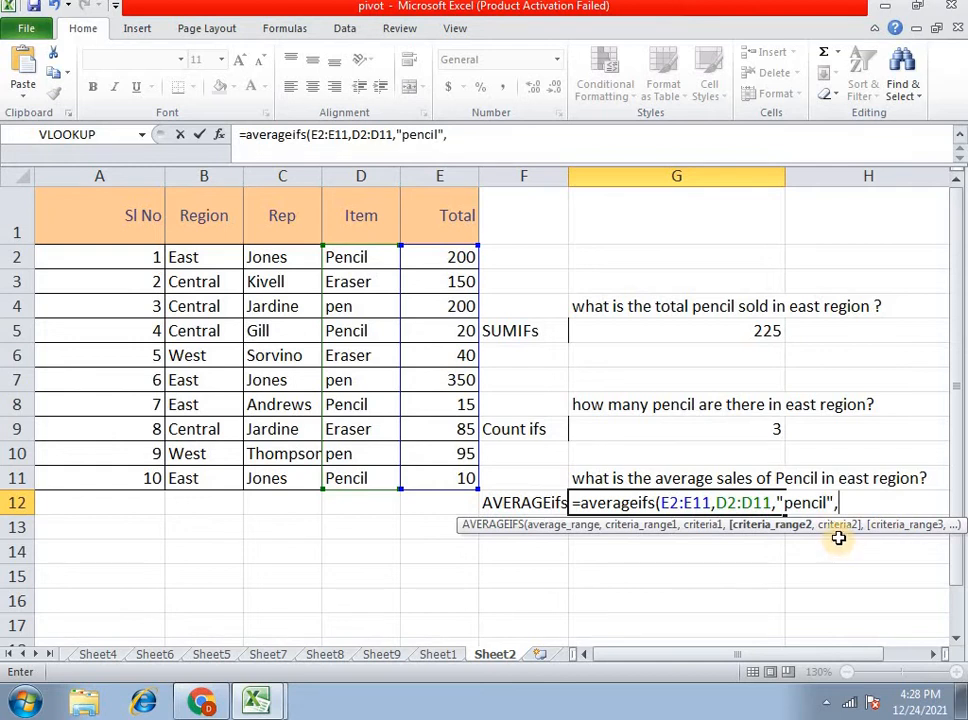
- Complete the G12 AVERAGEIFS formula with the second criteria pair B2:B11, "east" and reselect the cell
{"action": "left_click_drag", "start_coordinate": [224, 255], "coordinate": [212, 480]}
{"action": "type", "text": ","}
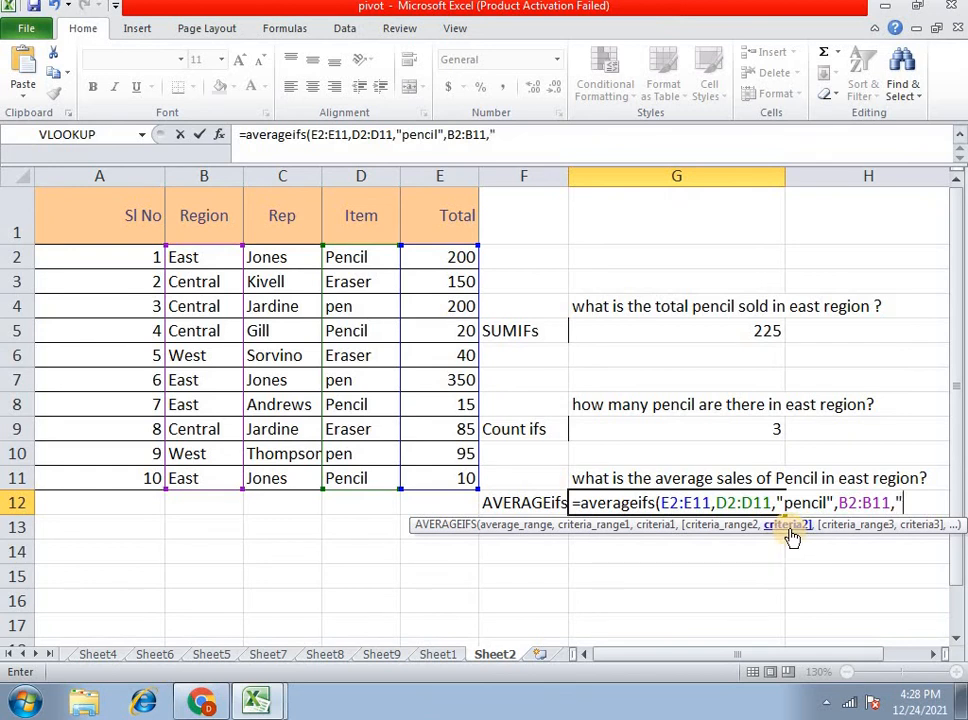
{"action": "type", "text": "\"east\""}
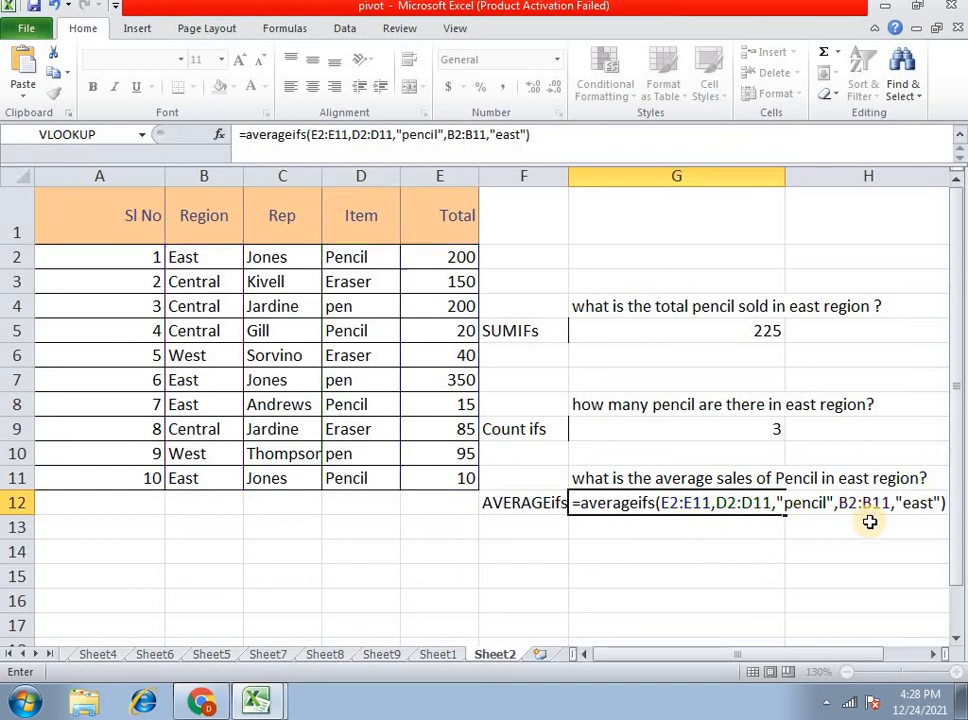
{"action": "key", "text": "Return"}
{"action": "key", "text": "Up"}
{"action": "key", "text": "Up"}
{"action": "left_click", "coordinate": [717, 507]}
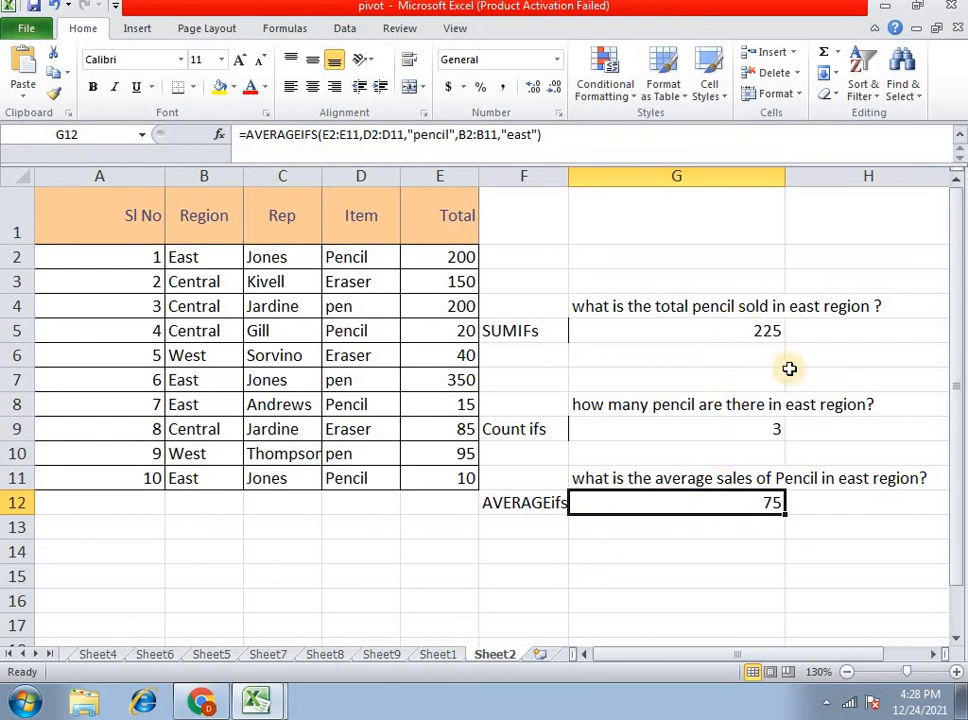
- Review the SUMIFS, COUNTIFS and AVERAGEIFS answers in G5, G9 and G12 against their questions and labels
{"action": "left_click", "coordinate": [758, 337]}
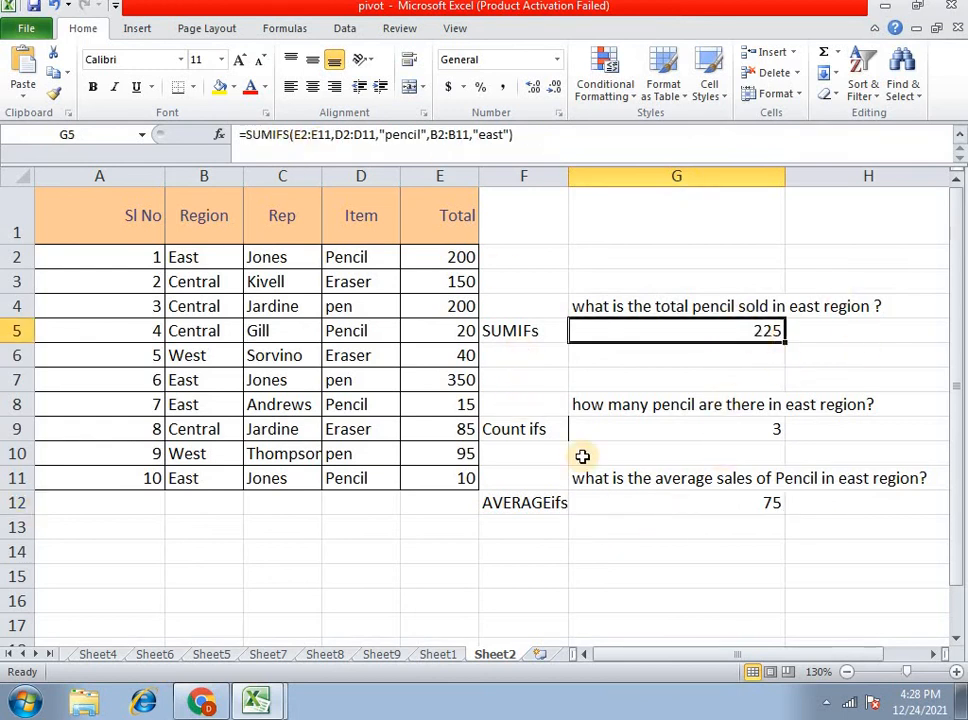
{"action": "left_click", "coordinate": [566, 507]}
{"action": "left_click", "coordinate": [633, 500]}
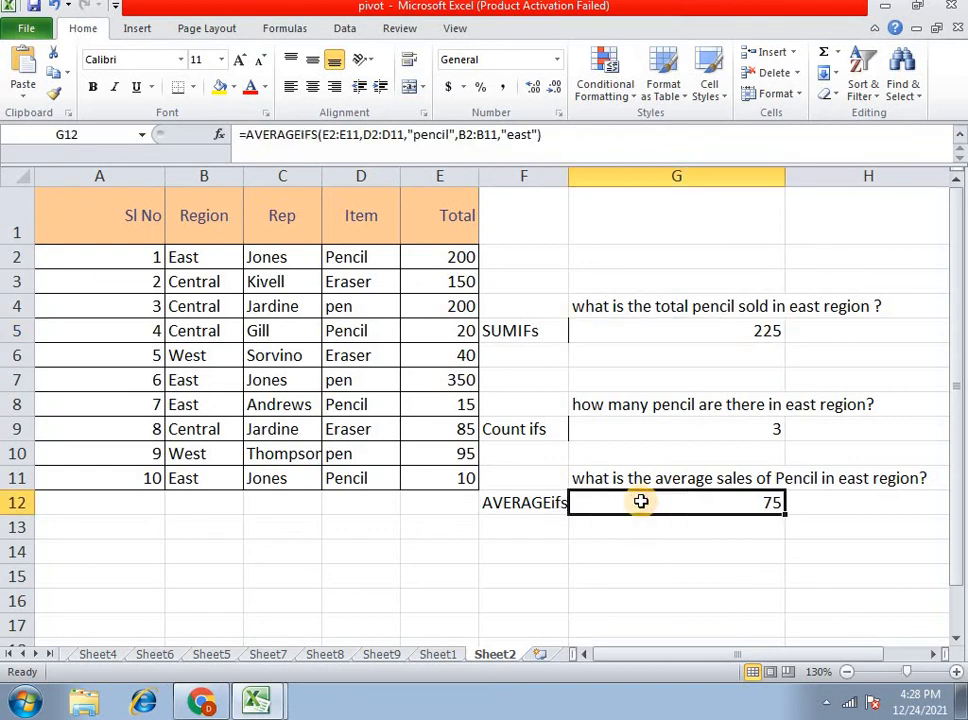
{"action": "left_click", "coordinate": [687, 310]}
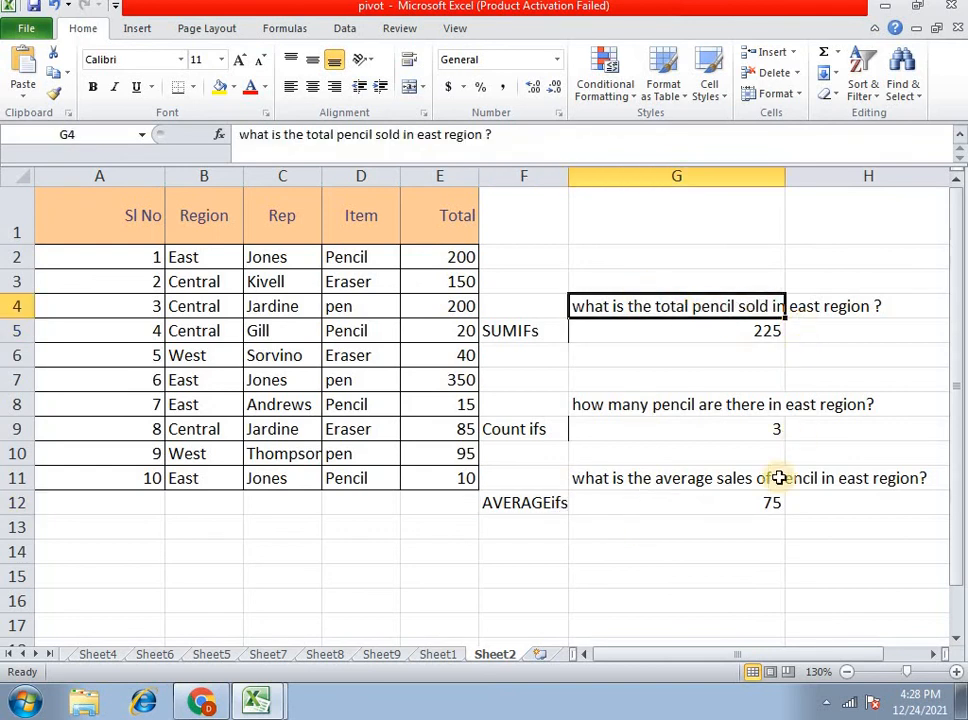
{"action": "left_click", "coordinate": [737, 430]}
{"action": "left_click", "coordinate": [525, 335]}
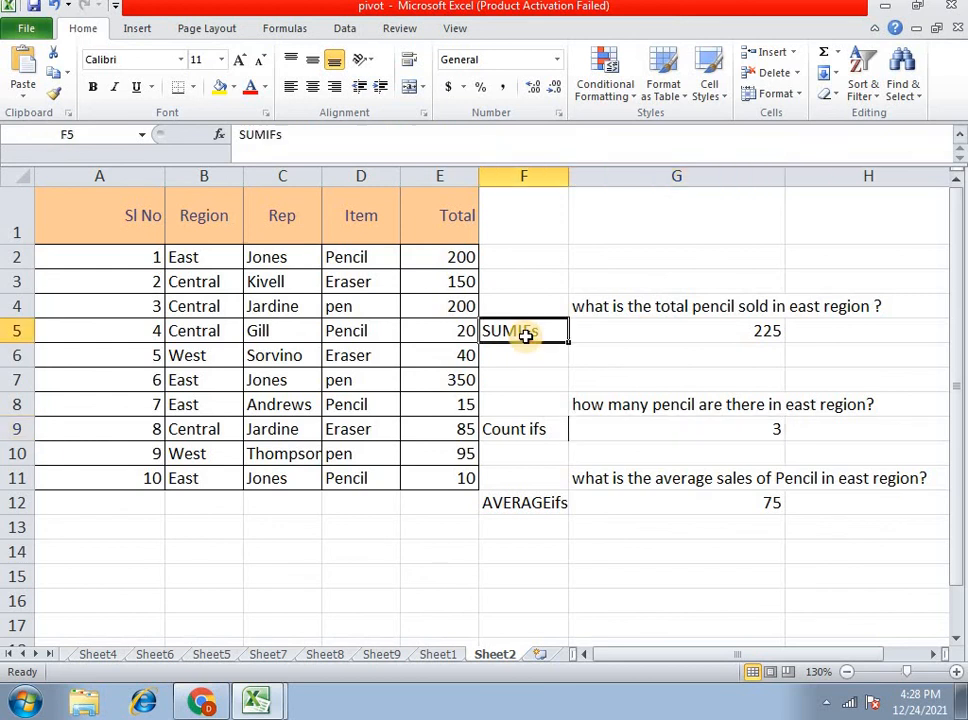
{"action": "left_click", "coordinate": [664, 331]}
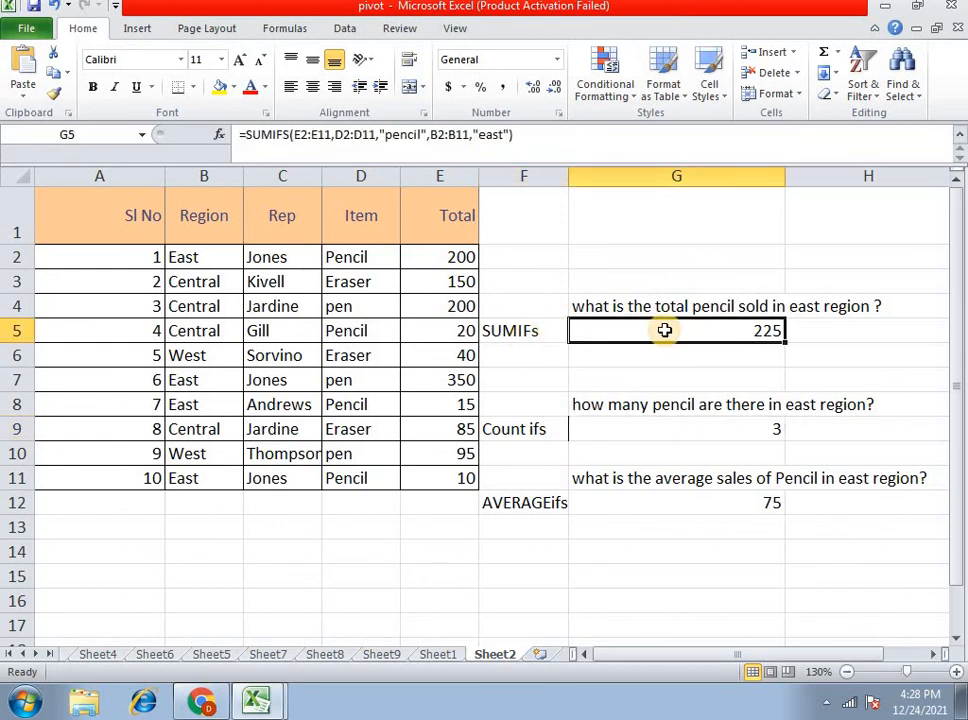